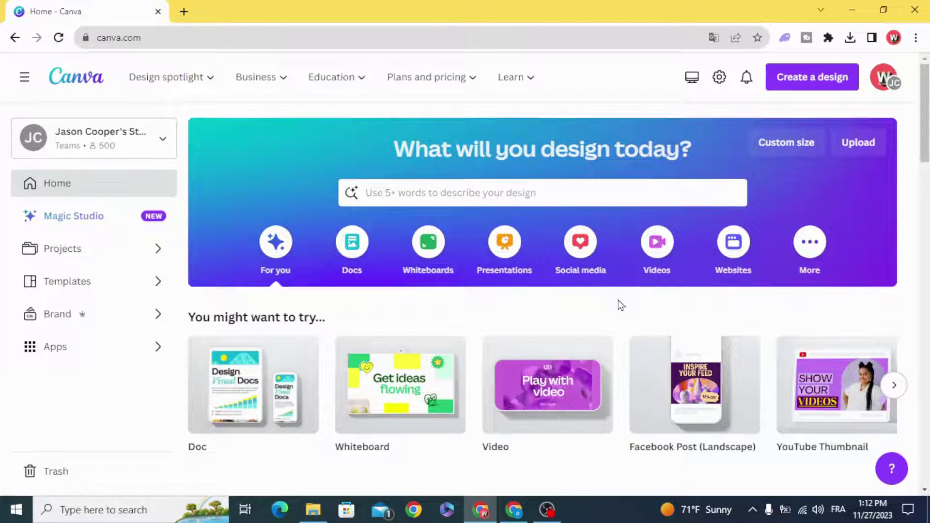
- Browse the Videos category on the Canva home page to find the Video card
{"action": "left_click", "coordinate": [657, 241]}
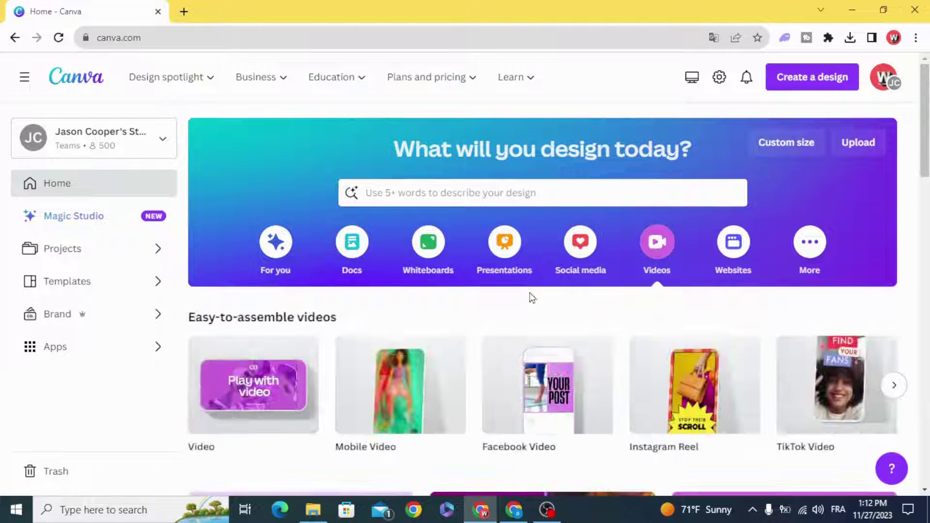
{"action": "scroll", "coordinate": [415, 332], "scroll_direction": "down", "scroll_amount": 1}
- Start a blank video and stretch the uploaded London red-bus photo over the whole page
{"action": "left_click", "coordinate": [250, 318]}
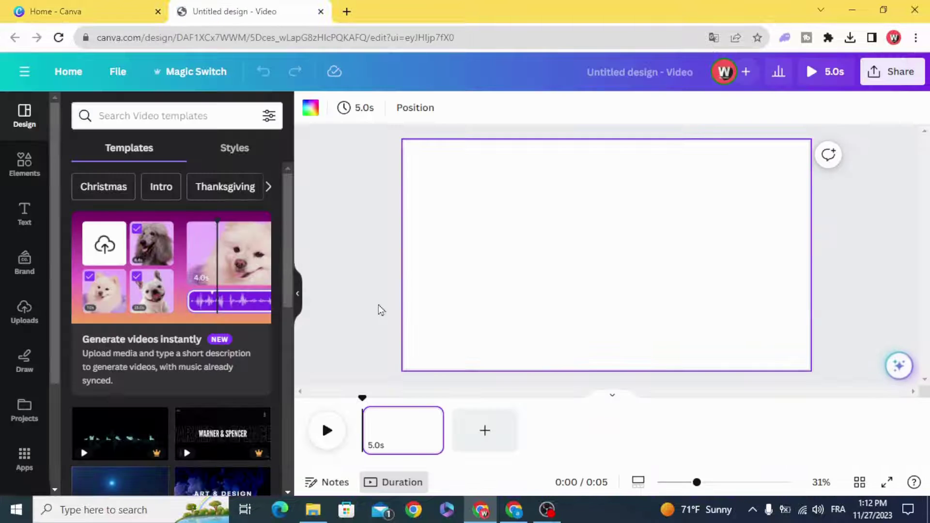
{"action": "left_click", "coordinate": [20, 318]}
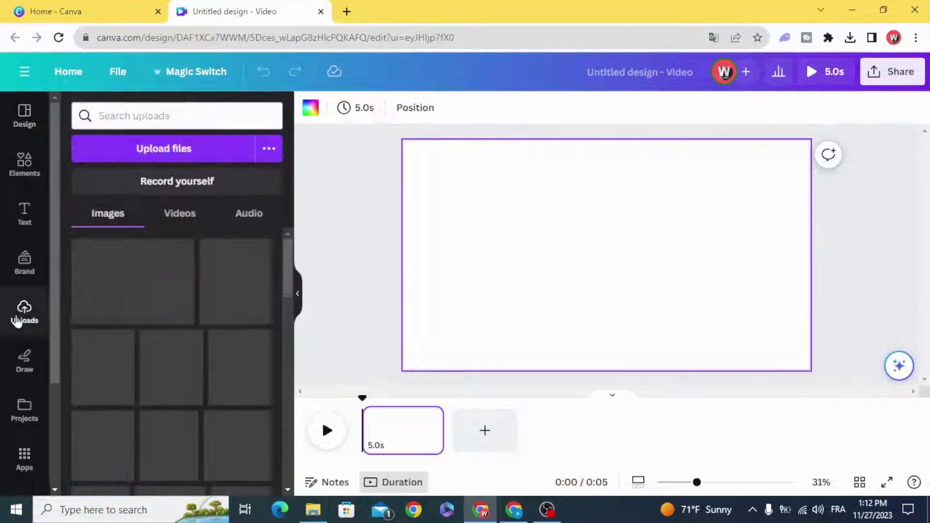
{"action": "left_click", "coordinate": [115, 266]}
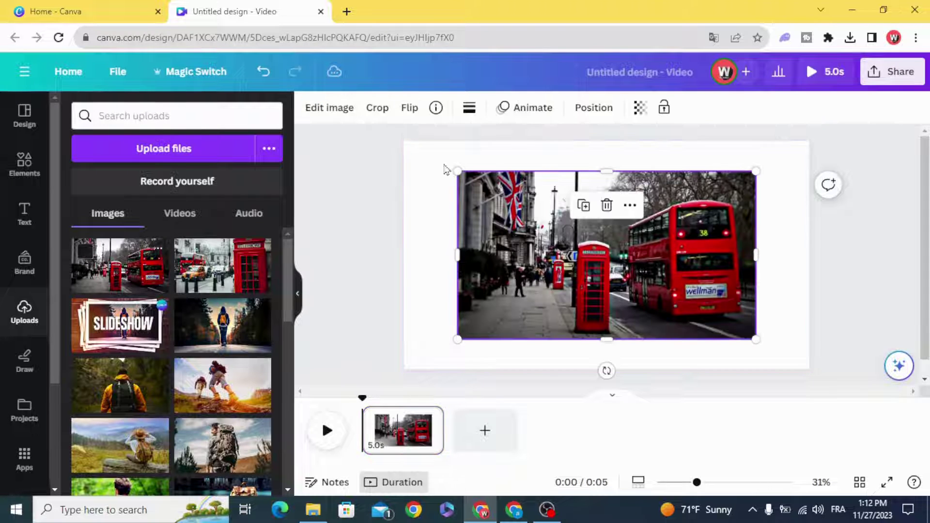
{"action": "left_click_drag", "start_coordinate": [578, 273], "coordinate": [525, 244]}
{"action": "left_click_drag", "start_coordinate": [703, 309], "coordinate": [810, 369]}
{"action": "left_click", "coordinate": [365, 270]}
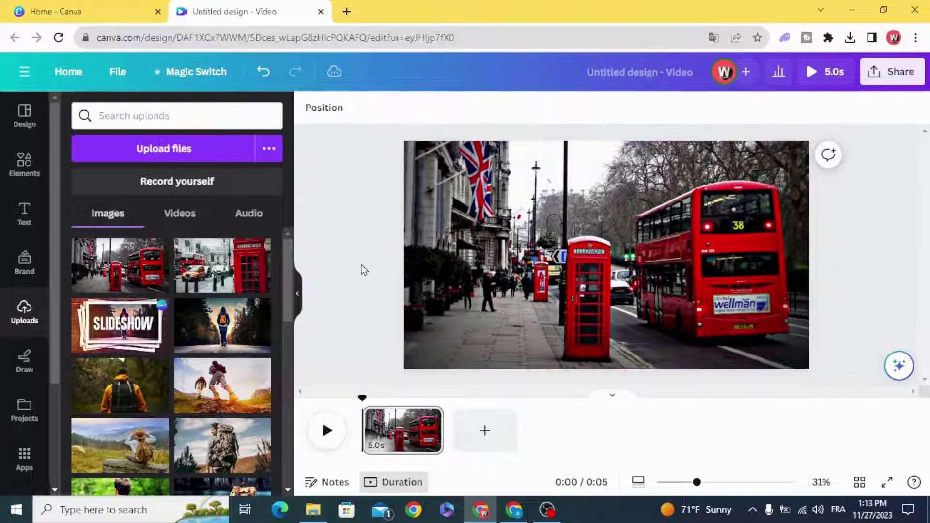
- Add a white LONDON heading and enlarge it across the photo
{"action": "left_click", "coordinate": [19, 224]}
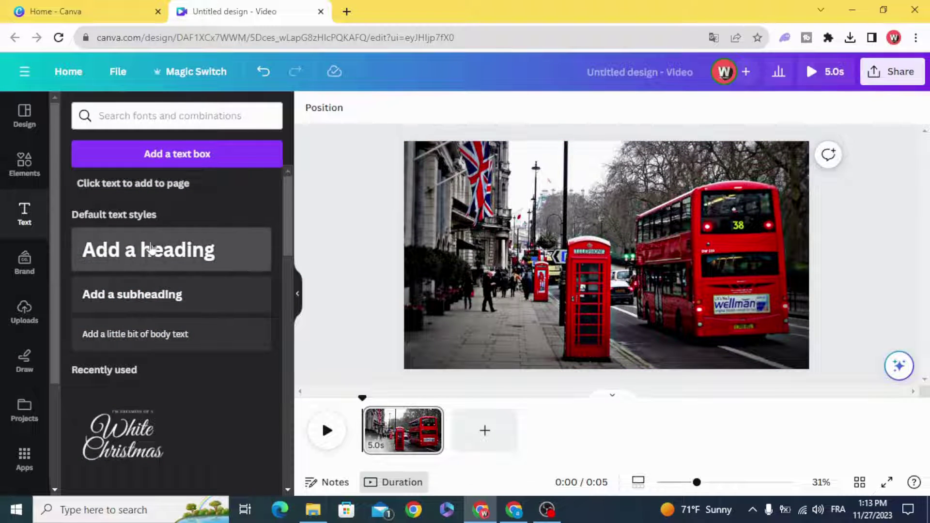
{"action": "left_click", "coordinate": [99, 250]}
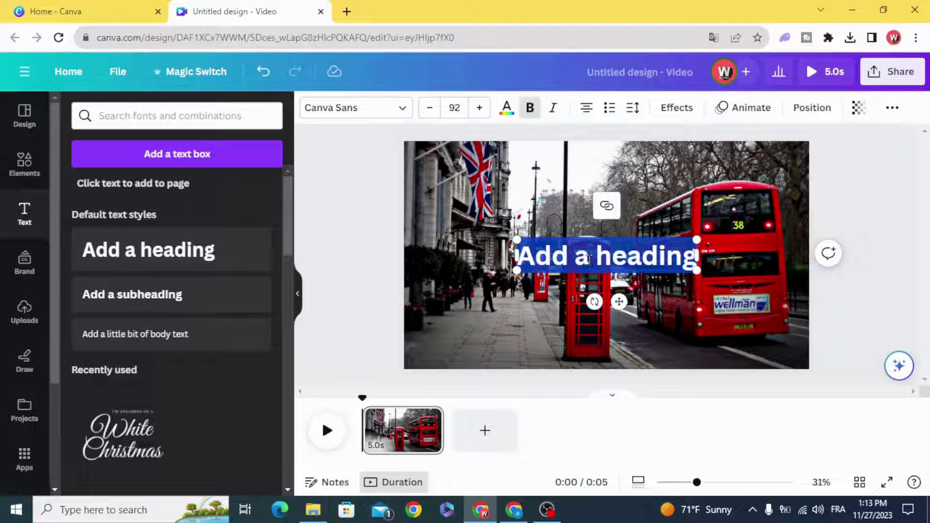
{"action": "type", "text": "LONDON"}
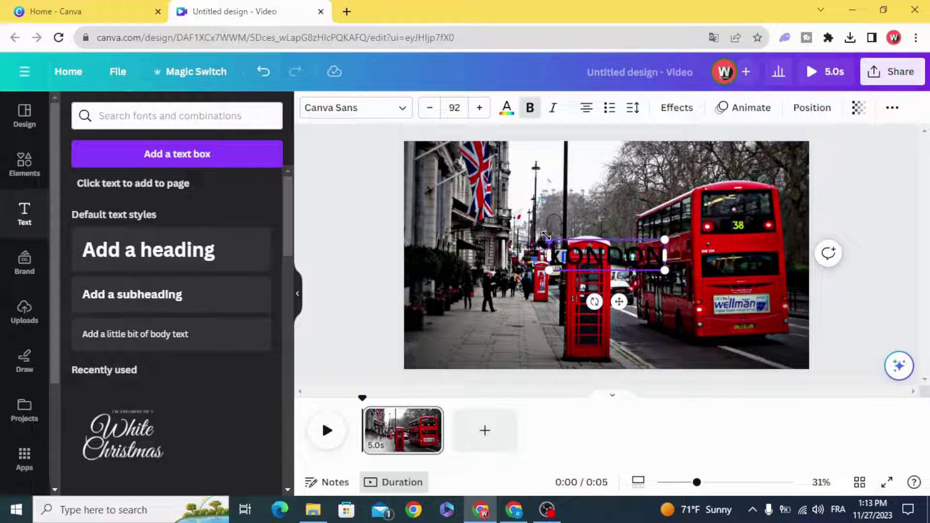
{"action": "left_click_drag", "start_coordinate": [545, 236], "coordinate": [450, 213]}
{"action": "left_click", "coordinate": [507, 108]}
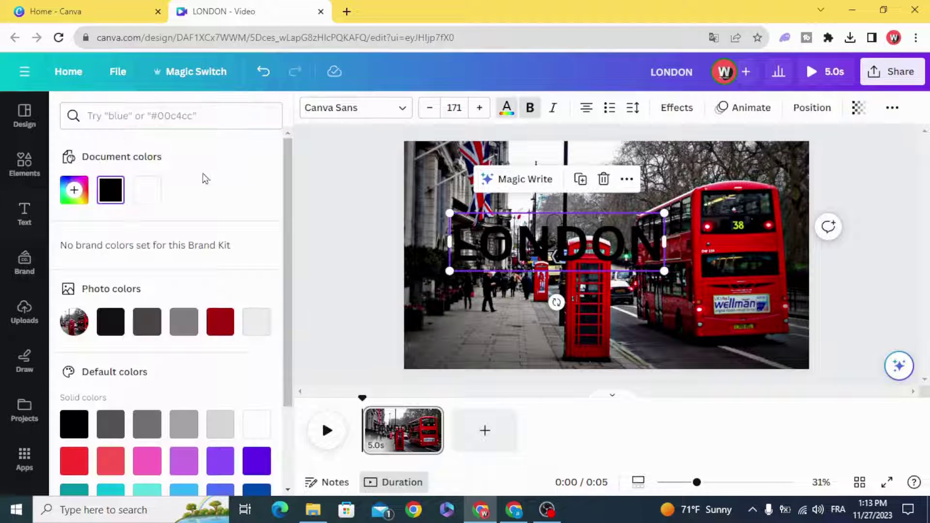
{"action": "left_click", "coordinate": [256, 424]}
{"action": "left_click_drag", "start_coordinate": [668, 274], "coordinate": [762, 297]}
{"action": "left_click", "coordinate": [355, 243]}
- Change the LONDON font to the boxed 210 Black Box display font
{"action": "left_click", "coordinate": [489, 273]}
{"action": "left_click", "coordinate": [358, 108]}
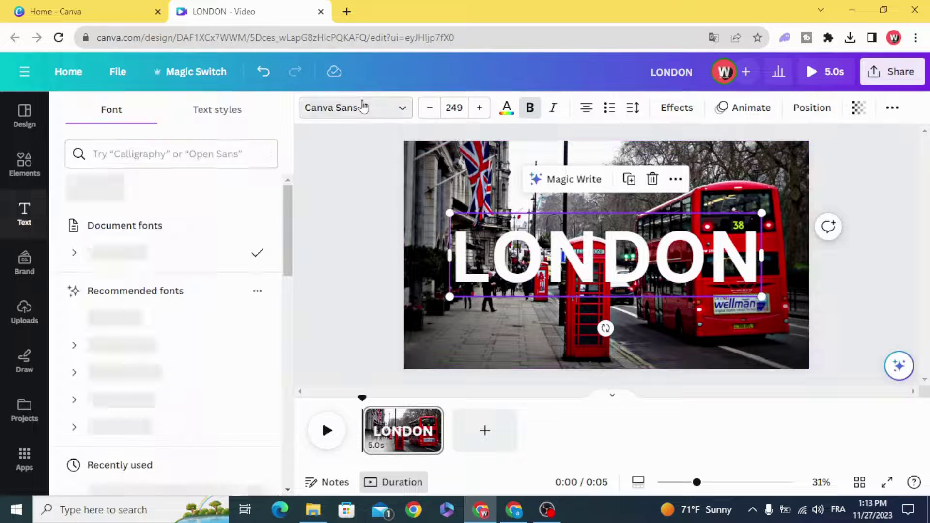
{"action": "type", "text": "210"}
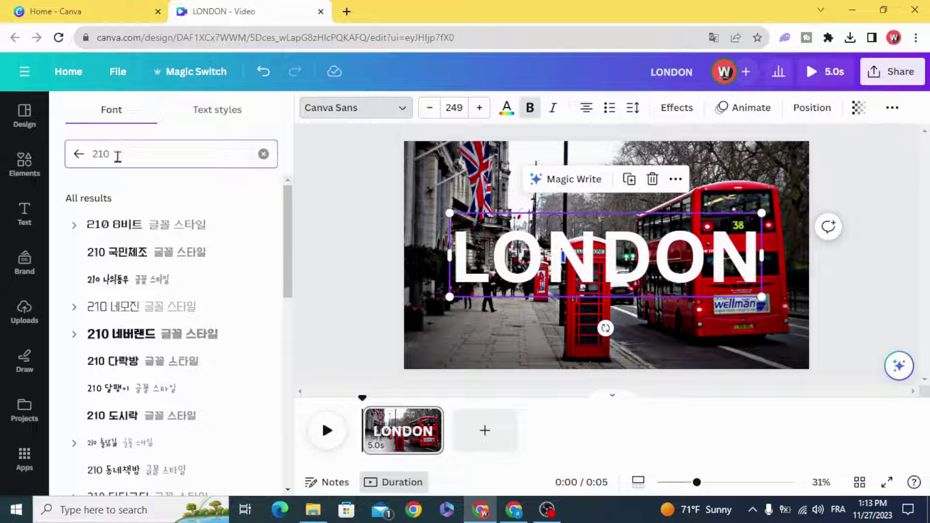
{"action": "scroll", "coordinate": [160, 237], "scroll_direction": "down", "scroll_amount": 10}
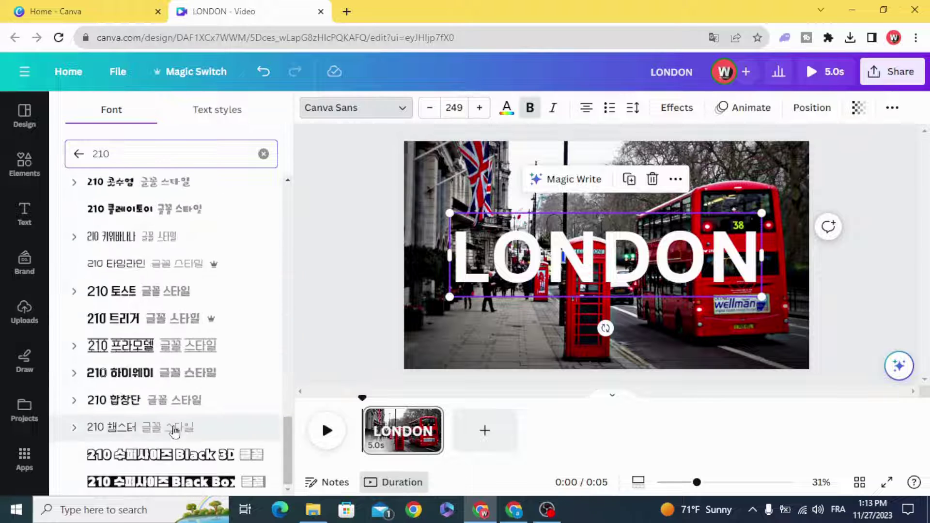
{"action": "left_click", "coordinate": [177, 484]}
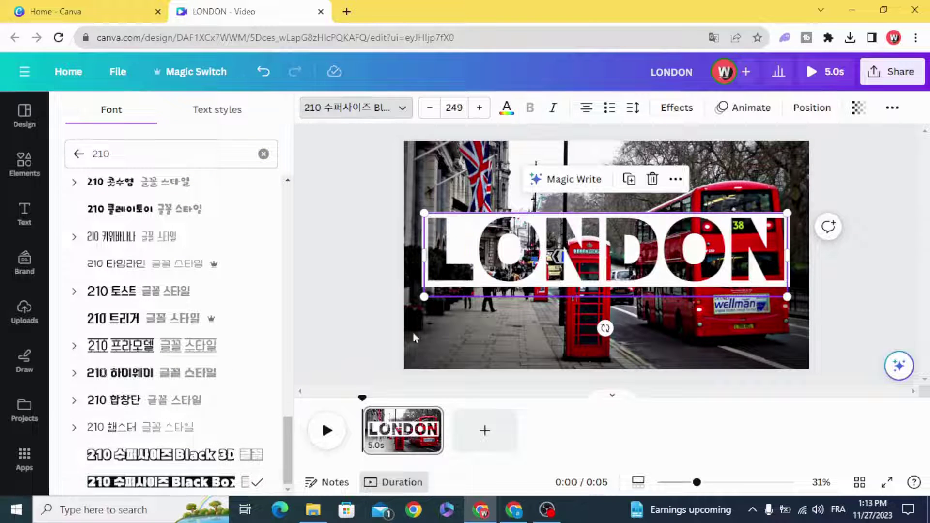
- Nudge LONDON lower and cover the photo above it with a wide white rectangle
{"action": "left_click", "coordinate": [368, 255]}
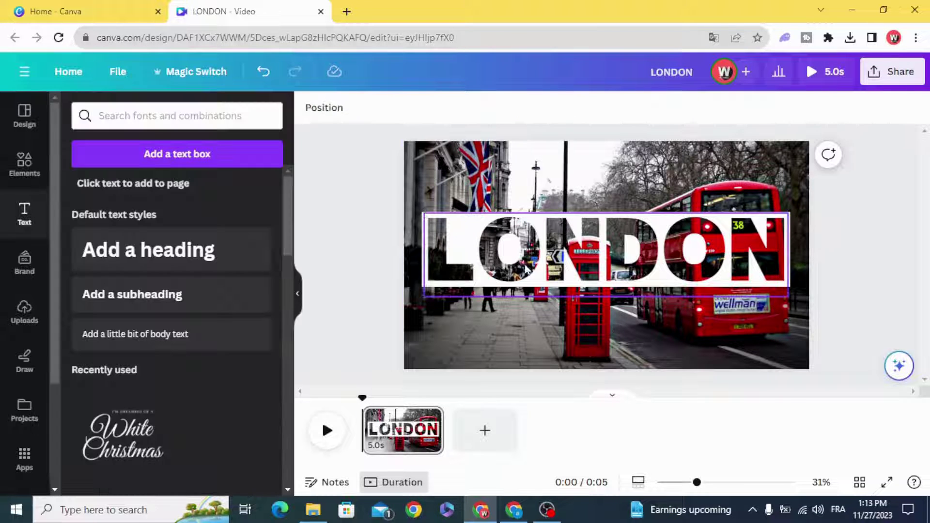
{"action": "left_click_drag", "start_coordinate": [526, 261], "coordinate": [527, 272]}
{"action": "left_click", "coordinate": [360, 297]}
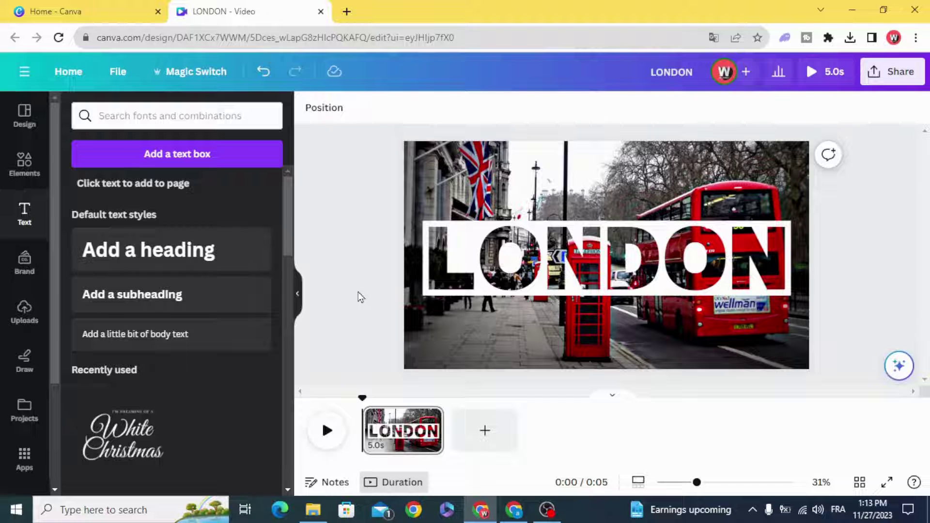
{"action": "left_click", "coordinate": [23, 176]}
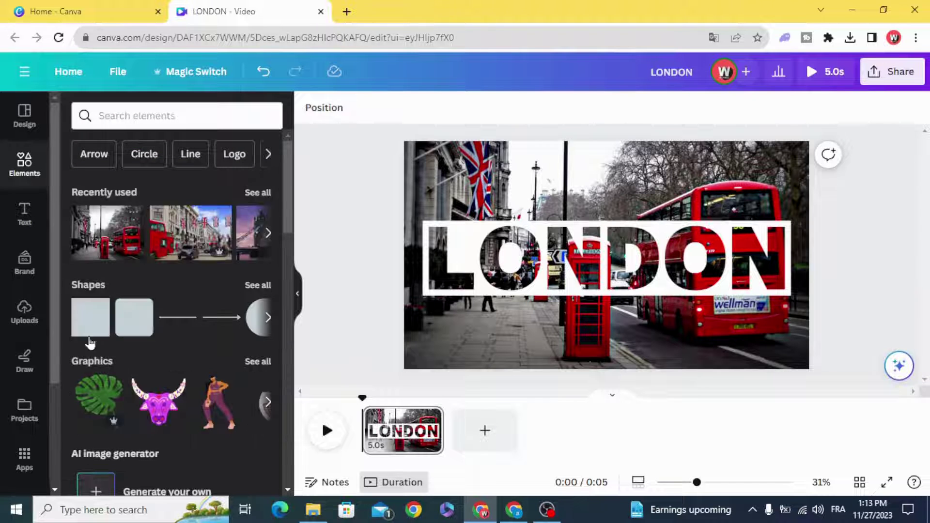
{"action": "left_click", "coordinate": [87, 328]}
{"action": "left_click_drag", "start_coordinate": [606, 261], "coordinate": [819, 207]}
{"action": "left_click_drag", "start_coordinate": [615, 213], "coordinate": [616, 222]}
{"action": "left_click", "coordinate": [378, 108]}
{"action": "left_click", "coordinate": [183, 189]}
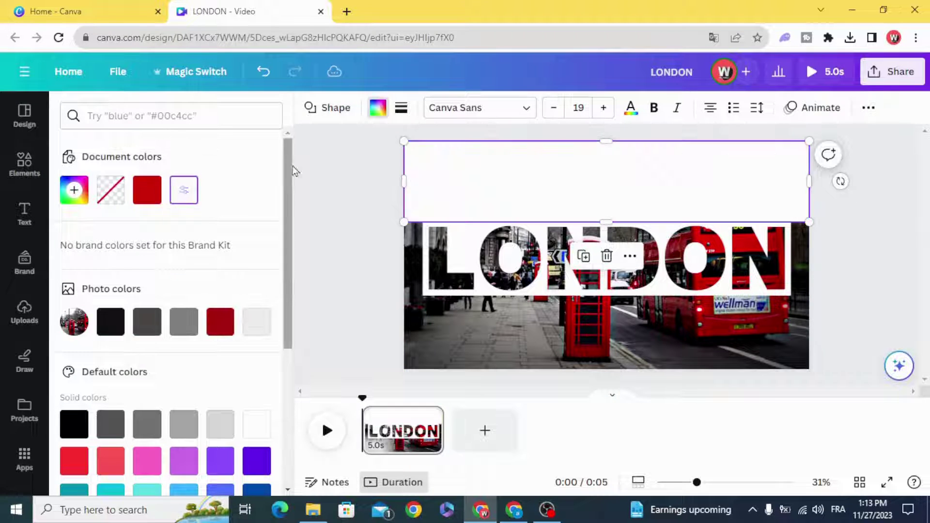
{"action": "left_click", "coordinate": [330, 167]}
- Duplicate the top white rectangle and place the copy below LONDON
{"action": "left_click", "coordinate": [421, 187]}
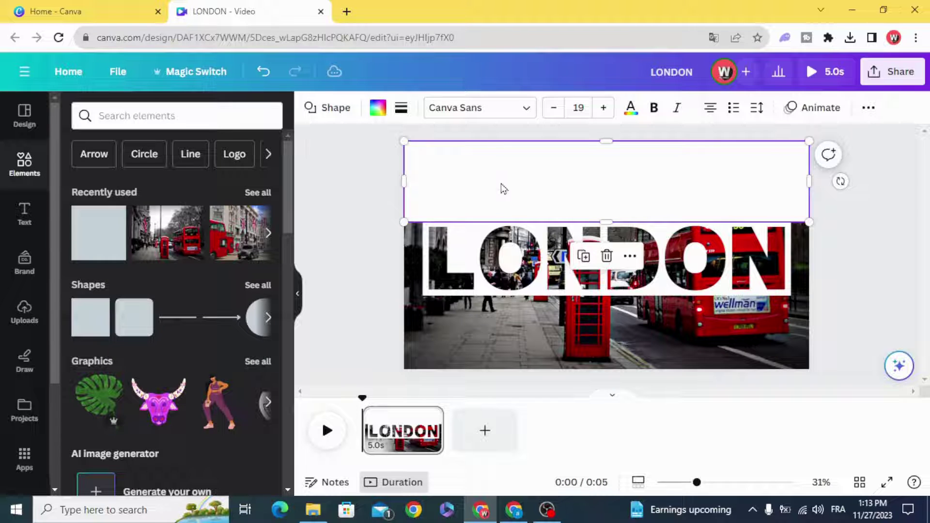
{"action": "left_click", "coordinate": [584, 258]}
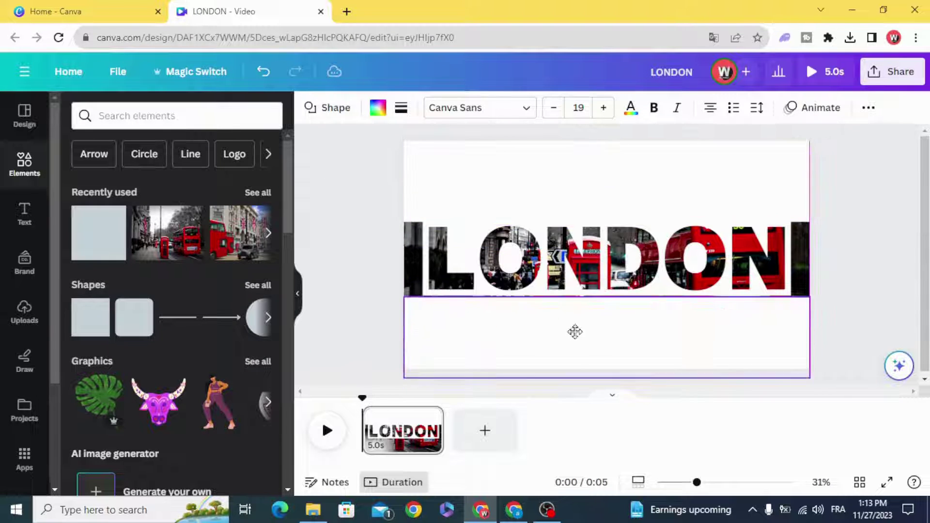
{"action": "left_click_drag", "start_coordinate": [577, 329], "coordinate": [572, 330]}
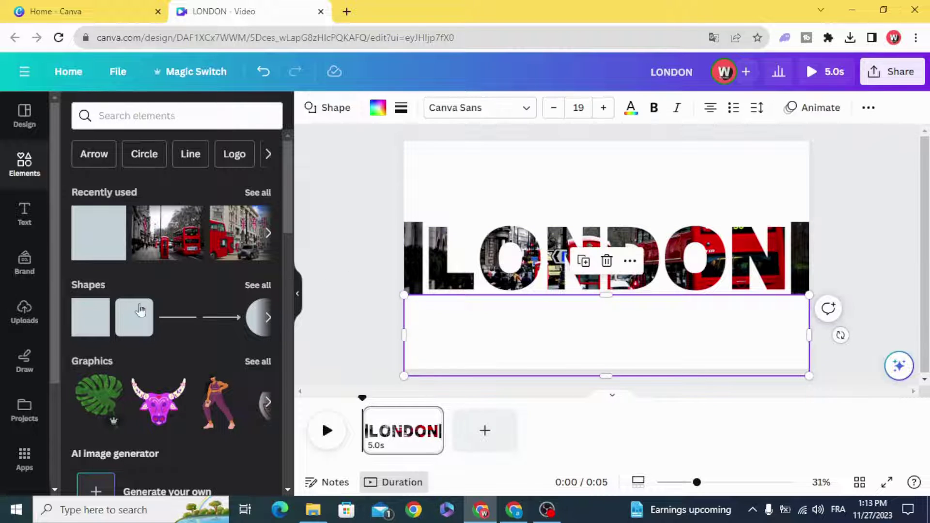
- Add narrow white rectangles covering the photo at LONDON's left and right ends
{"action": "left_click", "coordinate": [100, 319]}
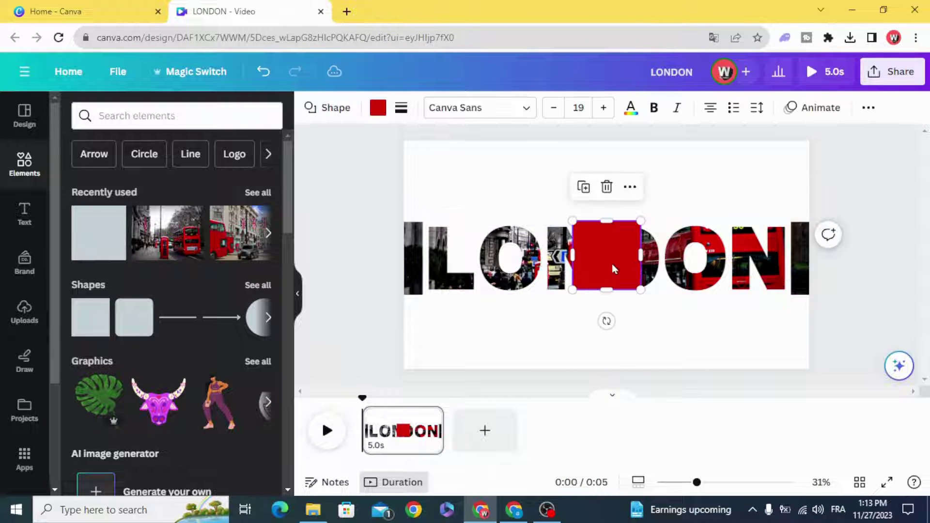
{"action": "left_click_drag", "start_coordinate": [637, 261], "coordinate": [409, 247]}
{"action": "left_click_drag", "start_coordinate": [408, 282], "coordinate": [409, 306]}
{"action": "left_click", "coordinate": [378, 108]}
{"action": "left_click", "coordinate": [194, 190]}
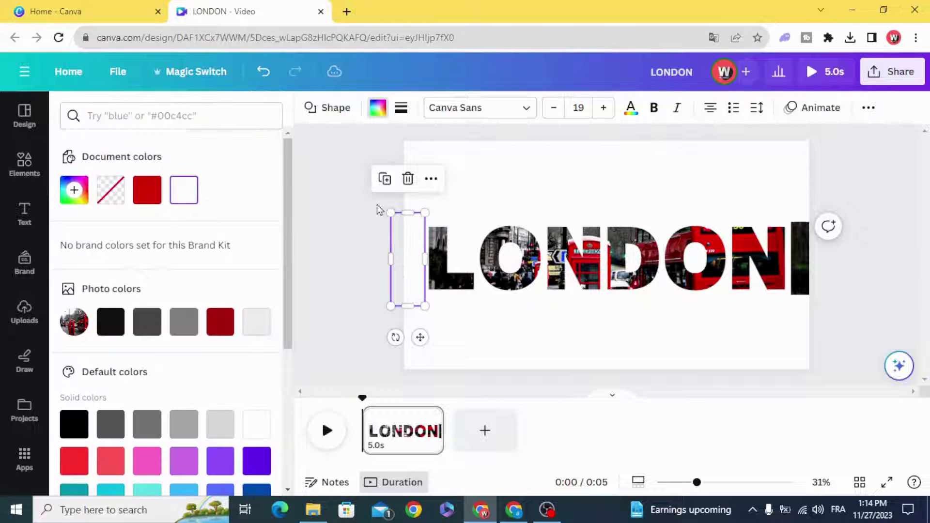
{"action": "left_click", "coordinate": [385, 179]}
{"action": "left_click_drag", "start_coordinate": [408, 263], "coordinate": [801, 256]}
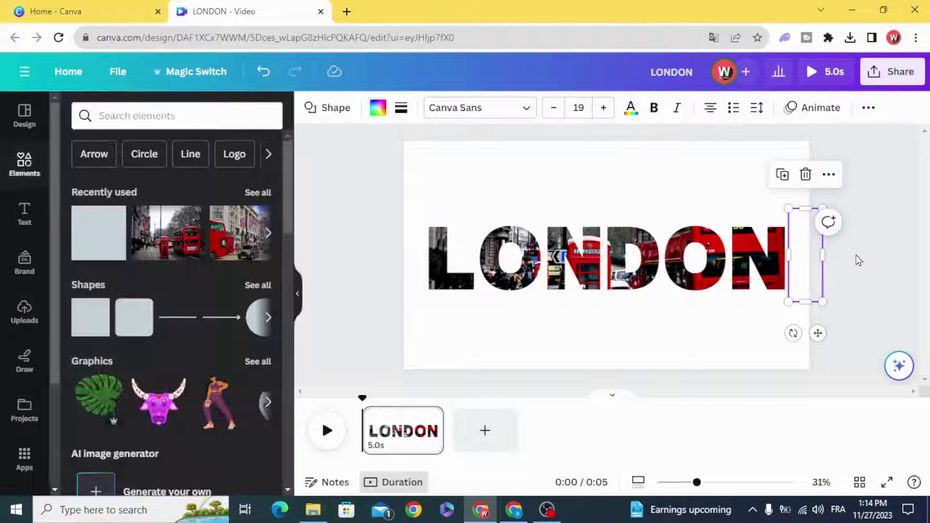
{"action": "left_click", "coordinate": [345, 245]}
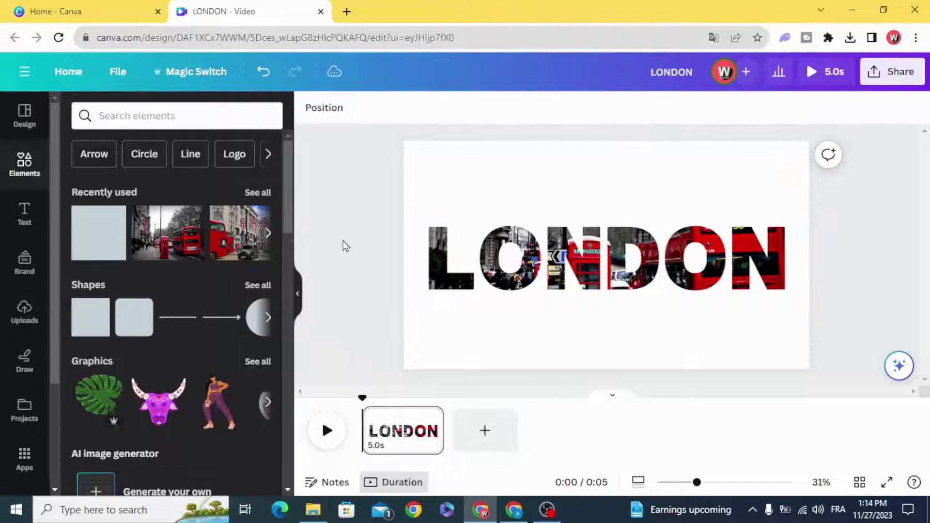
- Delete the street photo from the layers list so only white remains
{"action": "left_click", "coordinate": [569, 179]}
{"action": "right_click", "coordinate": [569, 178]}
{"action": "mouse_move", "coordinate": [680, 261]}
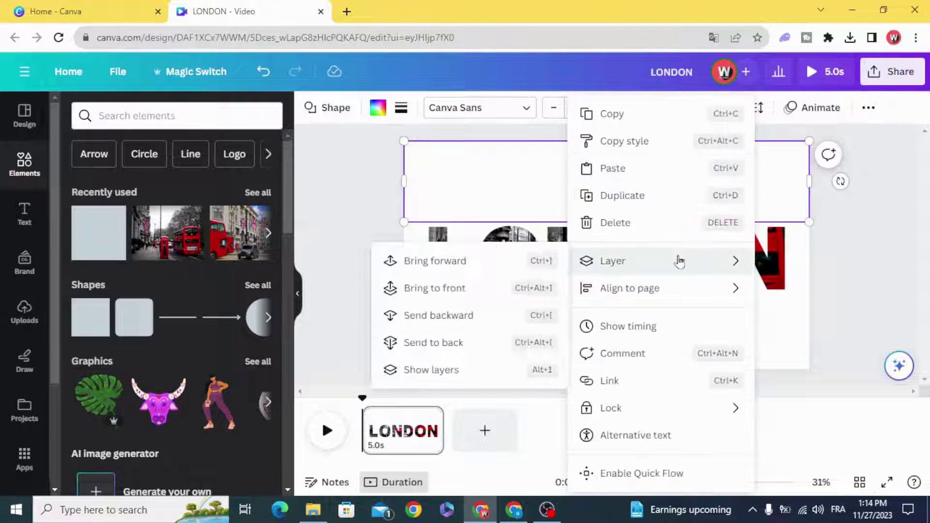
{"action": "left_click", "coordinate": [431, 370]}
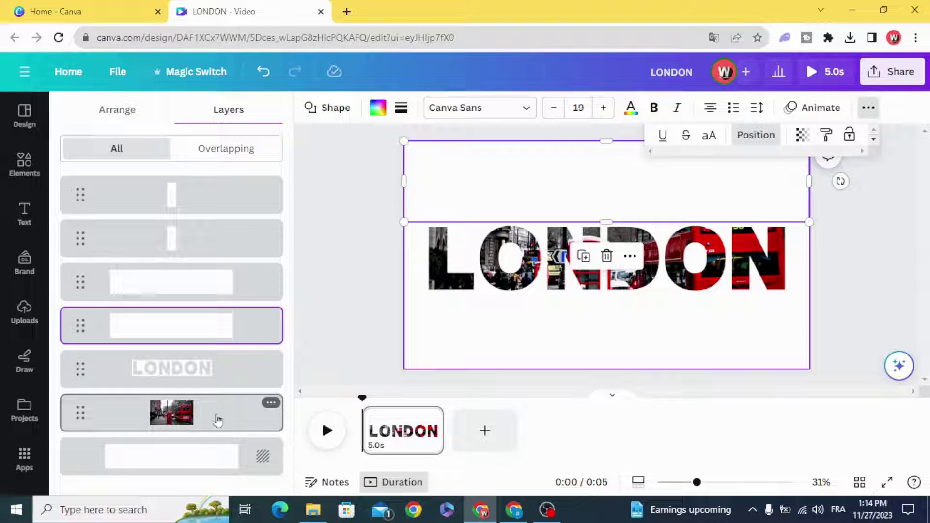
{"action": "left_click", "coordinate": [271, 404]}
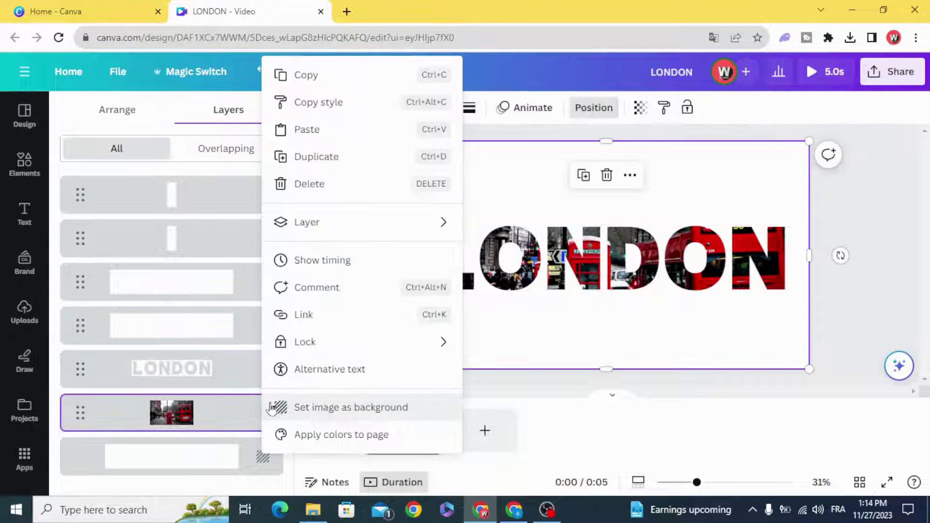
{"action": "left_click", "coordinate": [316, 189]}
{"action": "left_click", "coordinate": [339, 216]}
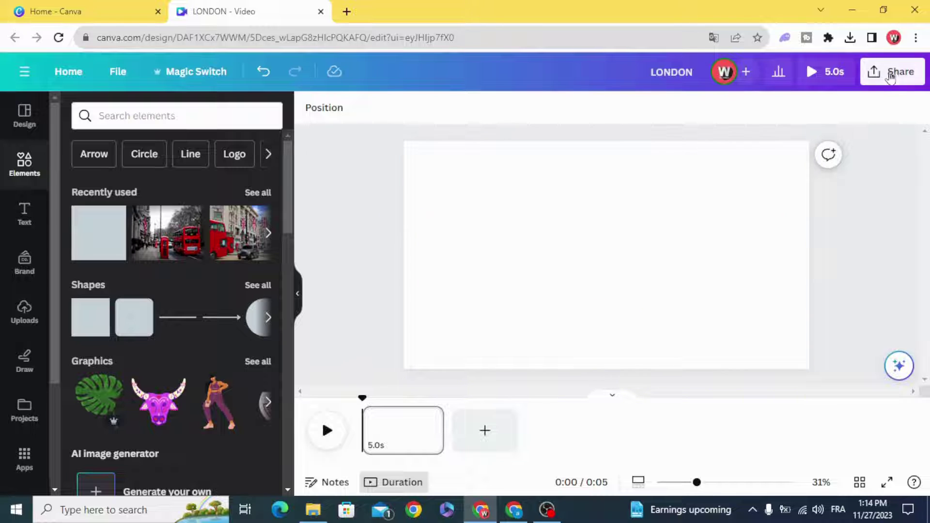
- Download the design as a PNG with transparent background kept on
{"action": "left_click", "coordinate": [894, 72]}
{"action": "scroll", "coordinate": [799, 300], "scroll_direction": "down", "scroll_amount": 1}
{"action": "left_click", "coordinate": [809, 355]}
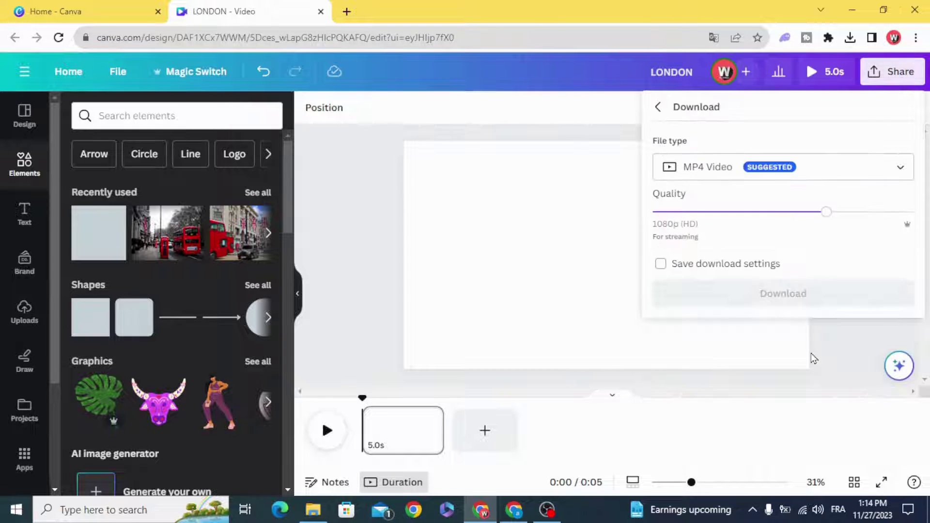
{"action": "left_click", "coordinate": [831, 172]}
{"action": "scroll", "coordinate": [807, 220], "scroll_direction": "up", "scroll_amount": 3}
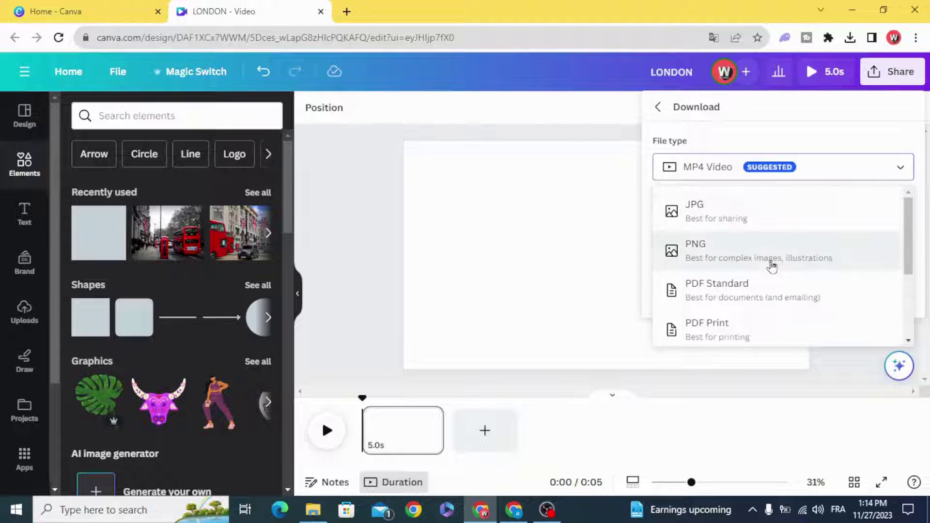
{"action": "left_click", "coordinate": [772, 259]}
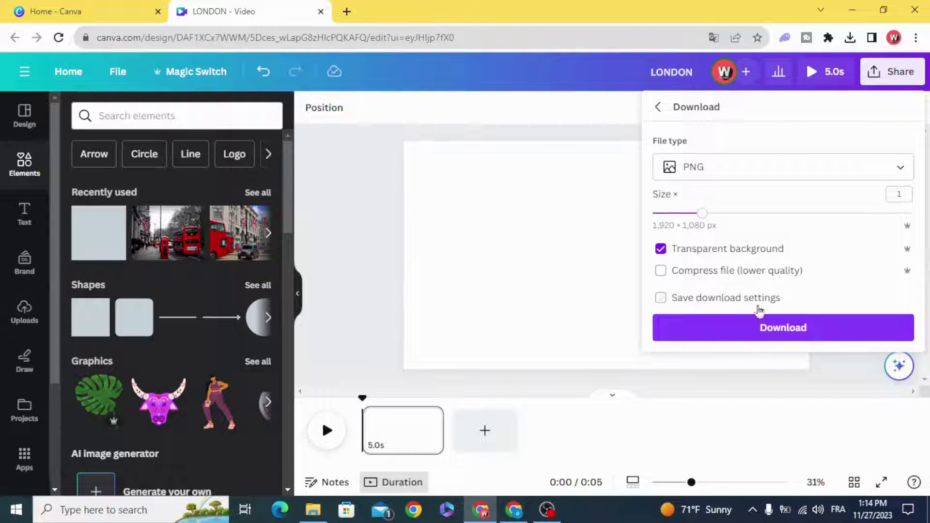
{"action": "left_click", "coordinate": [783, 328]}
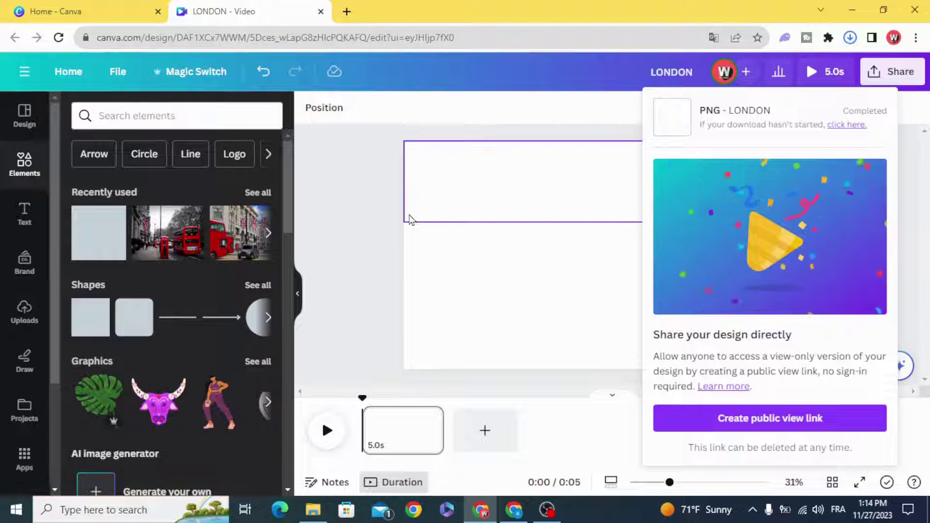
{"action": "left_click", "coordinate": [381, 232]}
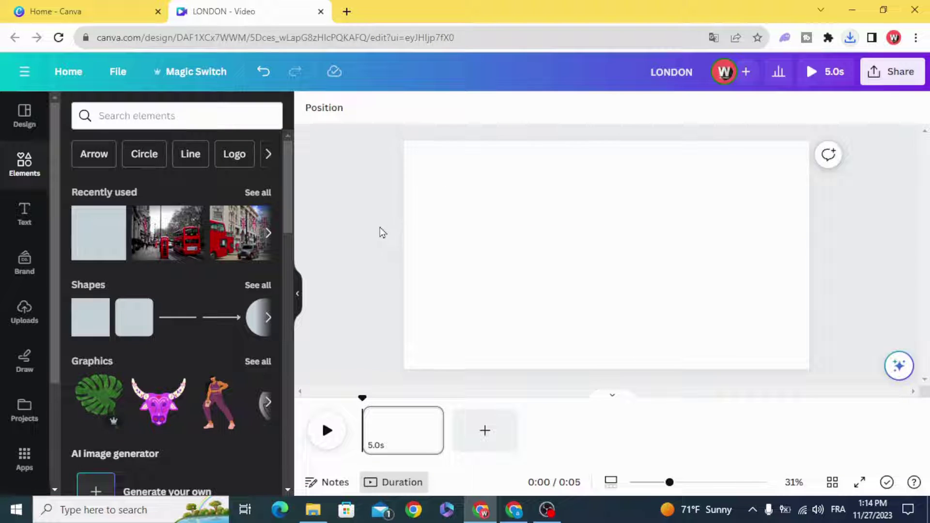
- Upload LONDON (9).png from the browser downloads into Canva's Uploads
{"action": "left_click", "coordinate": [853, 41]}
{"action": "left_click_drag", "start_coordinate": [776, 97], "coordinate": [388, 223]}
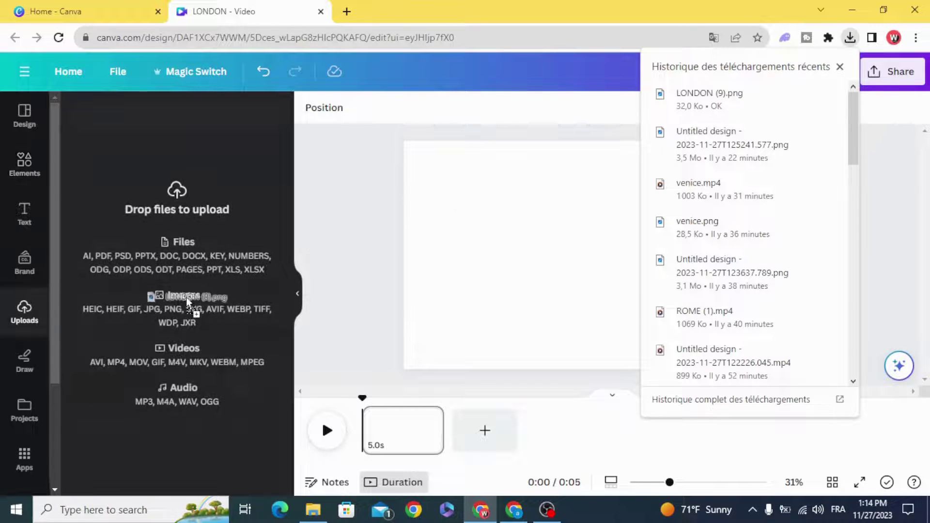
{"action": "left_click_drag", "start_coordinate": [184, 297], "coordinate": [170, 317]}
{"action": "left_click", "coordinate": [339, 227]}
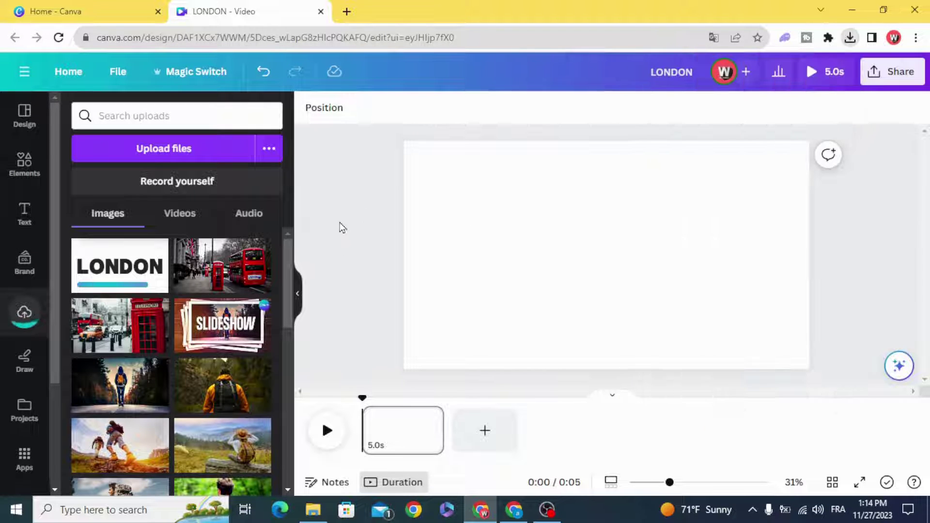
- Replace the page with the bus photo filling it and the LONDON image on top
{"action": "left_click", "coordinate": [429, 417]}
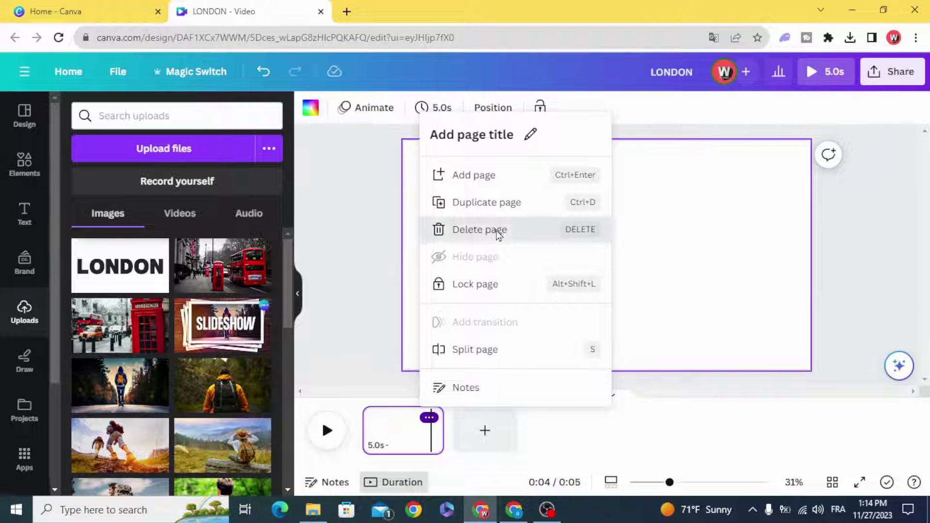
{"action": "left_click", "coordinate": [498, 235]}
{"action": "left_click", "coordinate": [226, 271]}
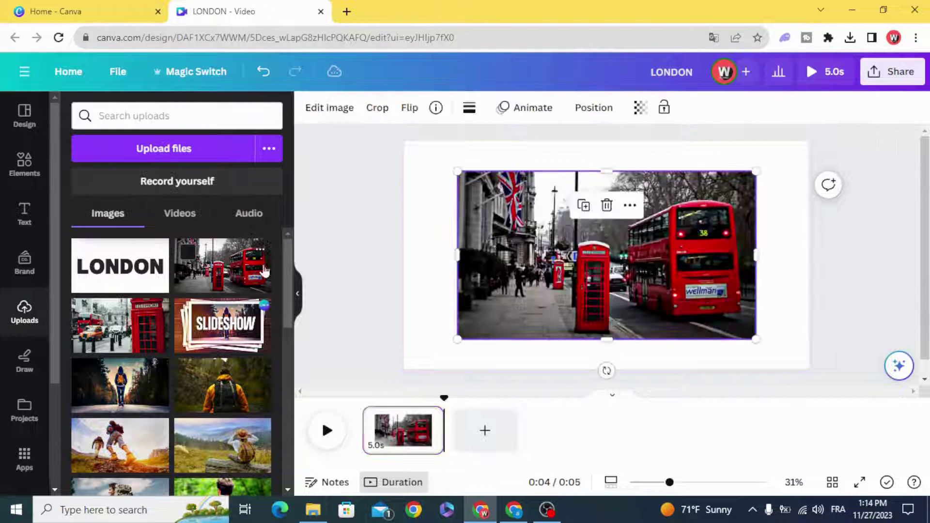
{"action": "left_click_drag", "start_coordinate": [697, 332], "coordinate": [644, 302]}
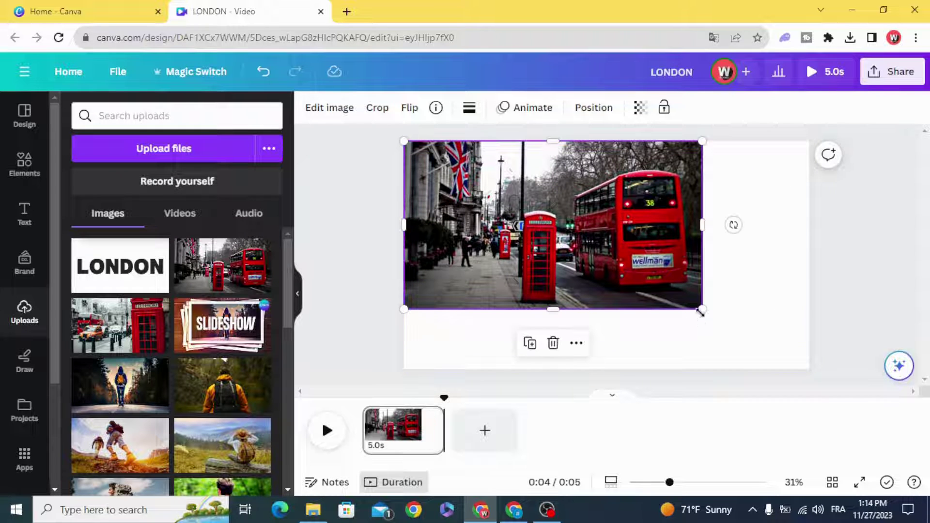
{"action": "left_click_drag", "start_coordinate": [700, 310], "coordinate": [809, 369]}
{"action": "left_click", "coordinate": [122, 271]}
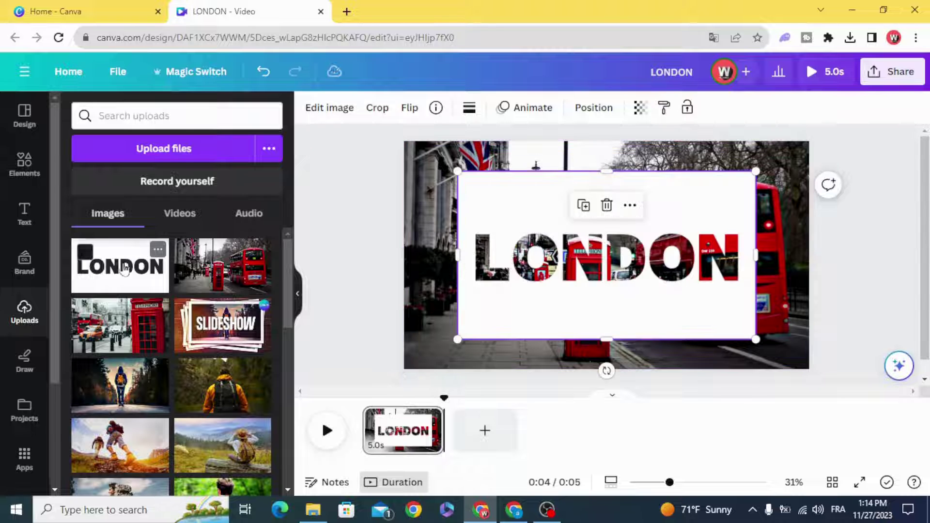
{"action": "mouse_move", "coordinate": [550, 276]}
{"action": "left_mouse_down"}
{"action": "mouse_move", "coordinate": [515, 253]}
{"action": "mouse_move", "coordinate": [534, 271]}
{"action": "left_mouse_up"}
- Apply a Glow shadow with size 4, transparency 50 and blur 5 to the LONDON image
{"action": "left_click", "coordinate": [333, 116]}
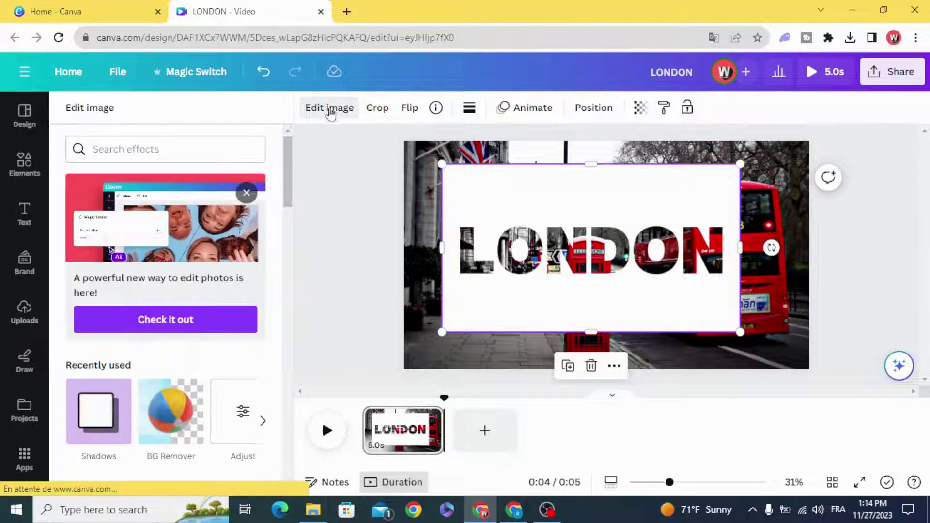
{"action": "scroll", "coordinate": [199, 272], "scroll_direction": "down", "scroll_amount": 4}
{"action": "left_click", "coordinate": [102, 205]}
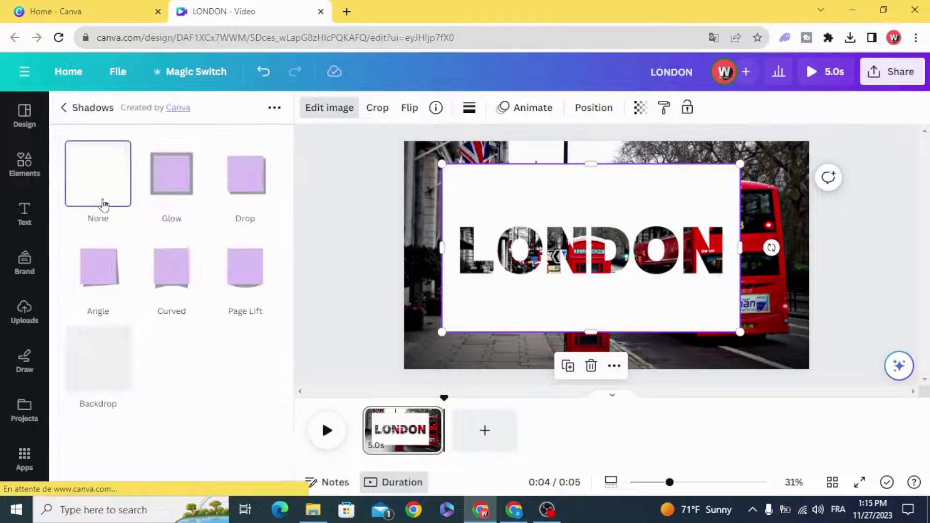
{"action": "left_click", "coordinate": [173, 174]}
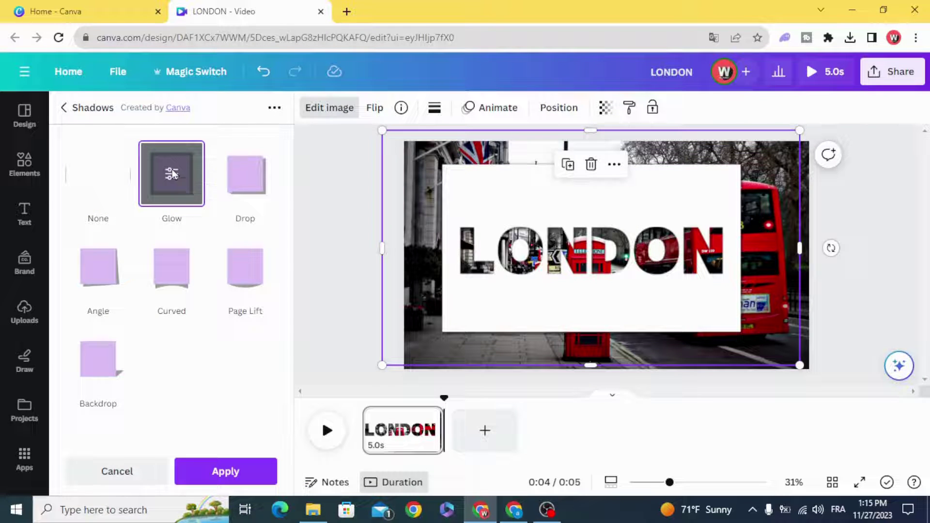
{"action": "left_click", "coordinate": [172, 173]}
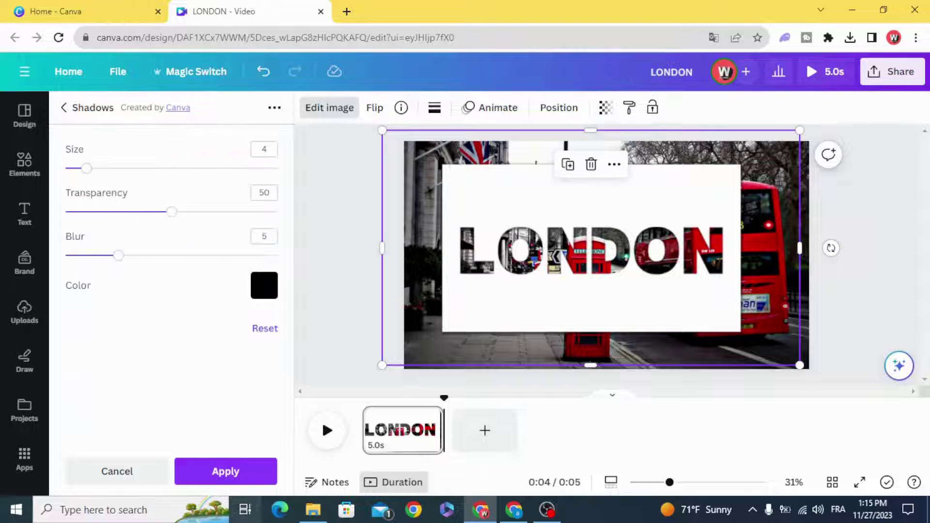
{"action": "left_click", "coordinate": [236, 479]}
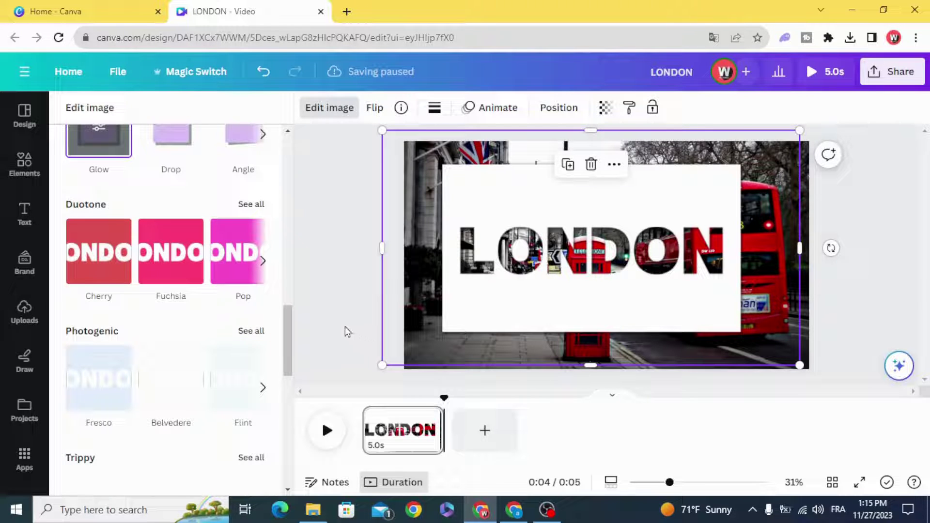
- Scale the LONDON image to cover and centre the page, and trim the clip to 2.7s
{"action": "key", "text": "Escape"}
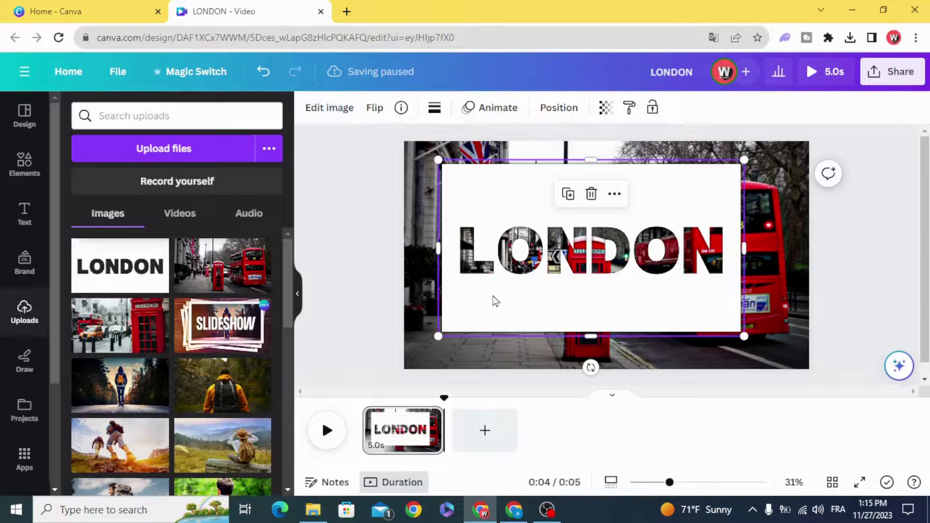
{"action": "left_click_drag", "start_coordinate": [522, 302], "coordinate": [480, 273]}
{"action": "left_click_drag", "start_coordinate": [708, 308], "coordinate": [815, 400]}
{"action": "left_click_drag", "start_coordinate": [751, 360], "coordinate": [715, 342]}
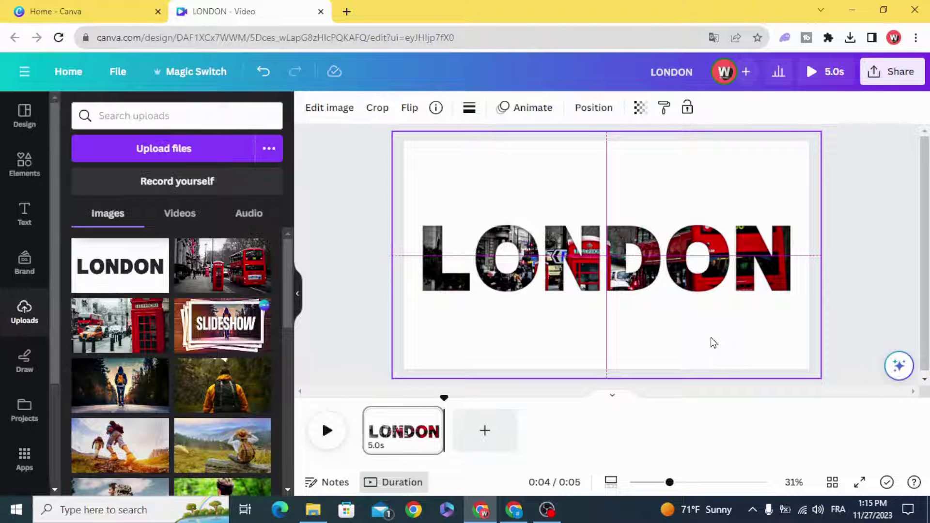
{"action": "left_click_drag", "start_coordinate": [713, 343], "coordinate": [714, 342]}
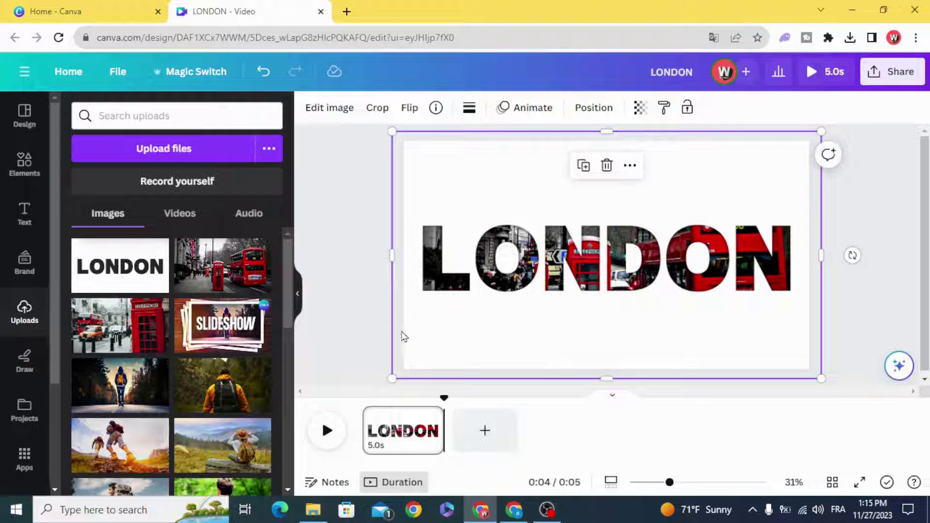
{"action": "left_click", "coordinate": [377, 327]}
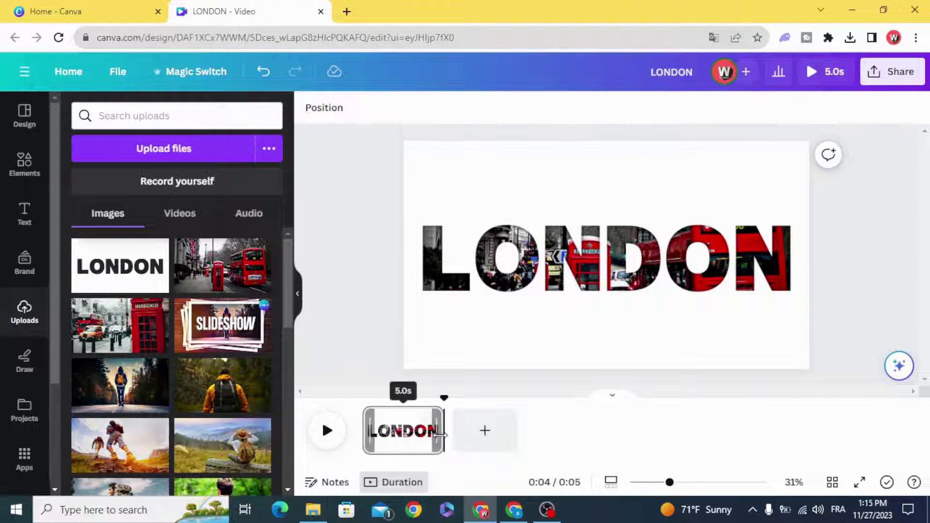
{"action": "left_click_drag", "start_coordinate": [442, 431], "coordinate": [402, 435]}
- Duplicate the page and enlarge and shift the LONDON image on page 2
{"action": "left_click", "coordinate": [393, 419]}
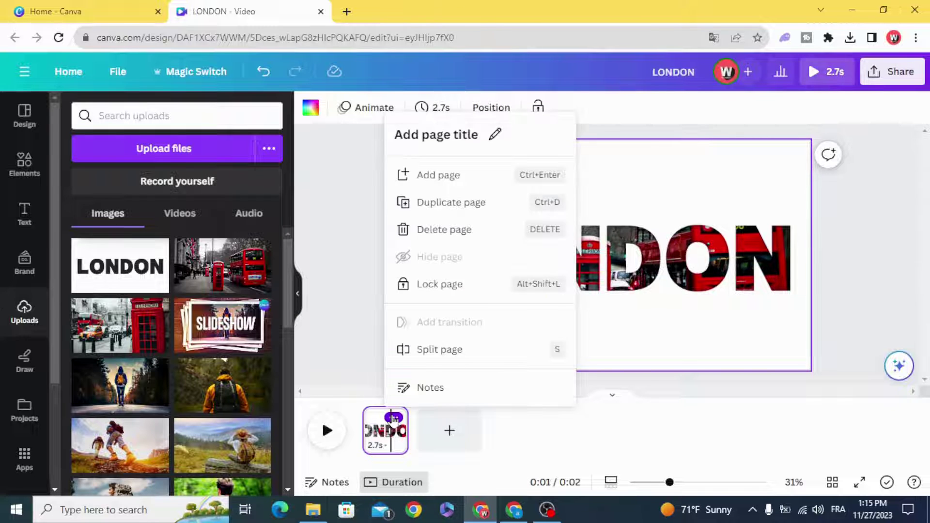
{"action": "left_click", "coordinate": [450, 202]}
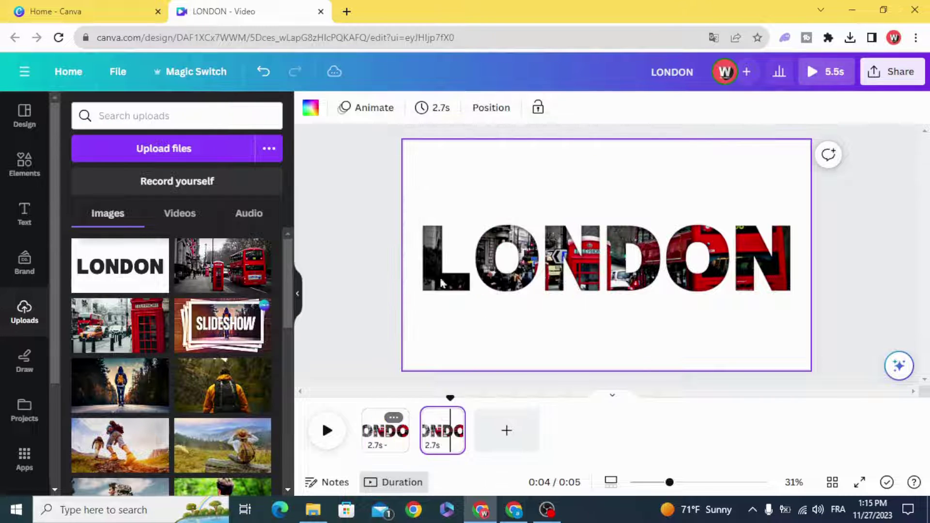
{"action": "left_click", "coordinate": [486, 298]}
{"action": "left_click_drag", "start_coordinate": [396, 381], "coordinate": [334, 388]}
{"action": "left_click_drag", "start_coordinate": [468, 341], "coordinate": [503, 333]}
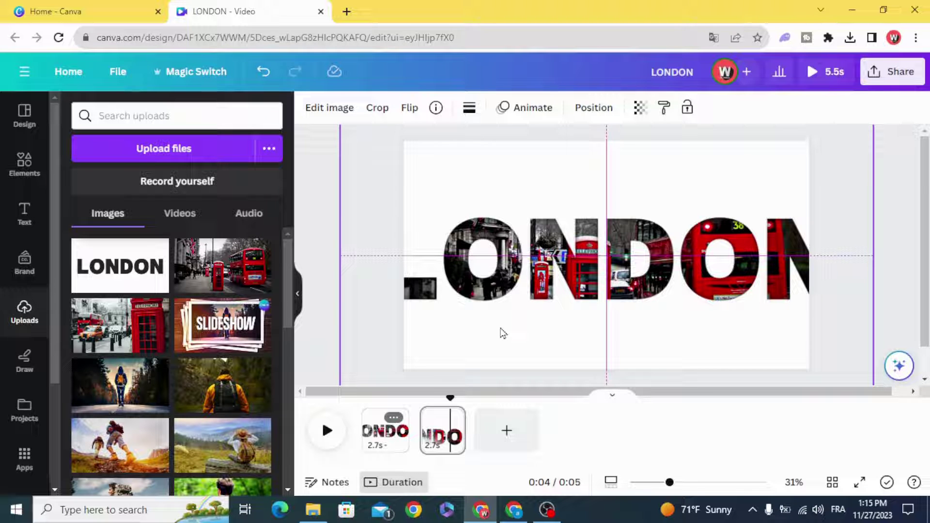
{"action": "mouse_move", "coordinate": [503, 333]}
{"action": "left_mouse_down"}
{"action": "mouse_move", "coordinate": [528, 345]}
{"action": "mouse_move", "coordinate": [508, 344]}
{"action": "mouse_move", "coordinate": [514, 338]}
{"action": "left_mouse_up"}
- Duplicate page 2 and enlarge the LONDON letters further on page 3
{"action": "left_click", "coordinate": [450, 418]}
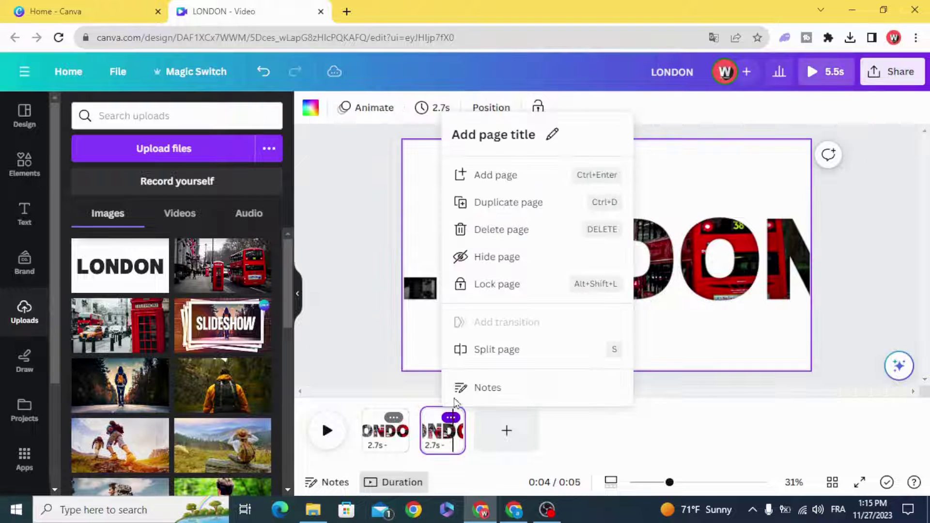
{"action": "left_click", "coordinate": [513, 207]}
{"action": "left_click", "coordinate": [528, 294]}
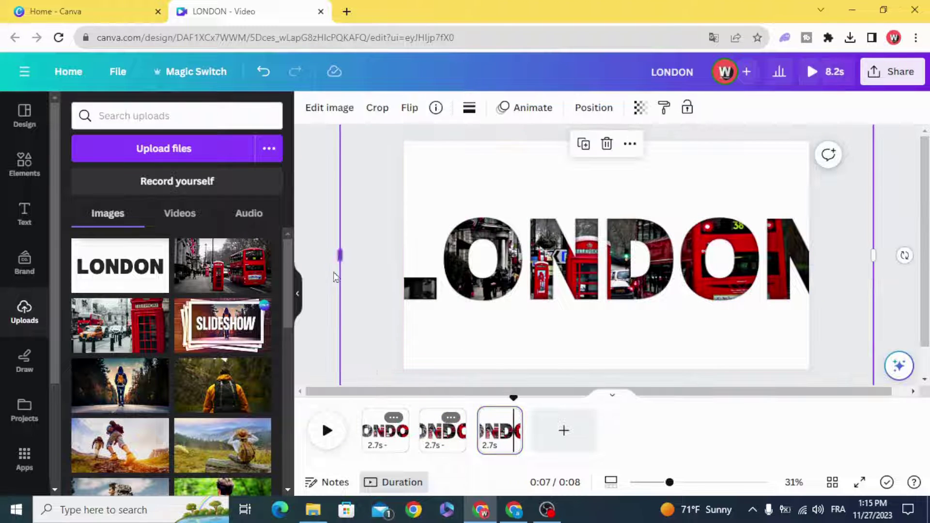
{"action": "left_click_drag", "start_coordinate": [325, 255], "coordinate": [322, 279]}
{"action": "left_click", "coordinate": [510, 348]}
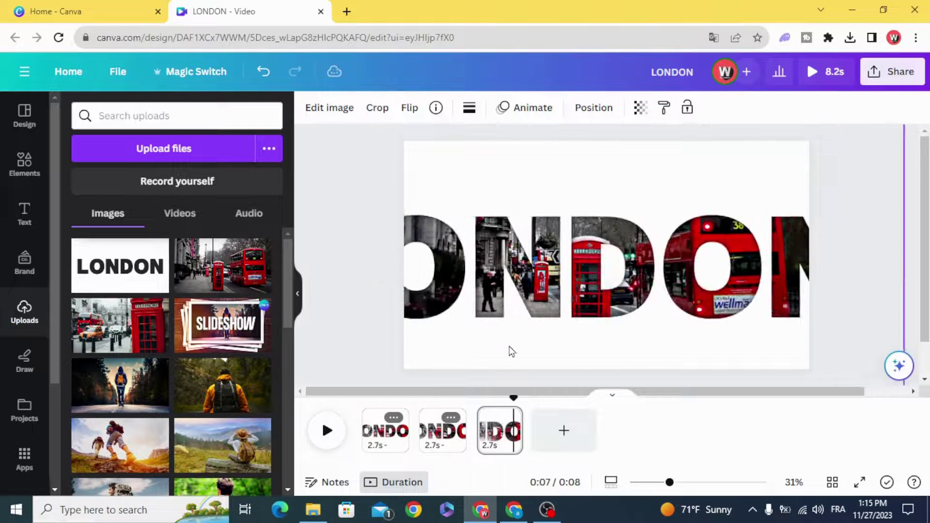
{"action": "left_click_drag", "start_coordinate": [530, 351], "coordinate": [545, 345]}
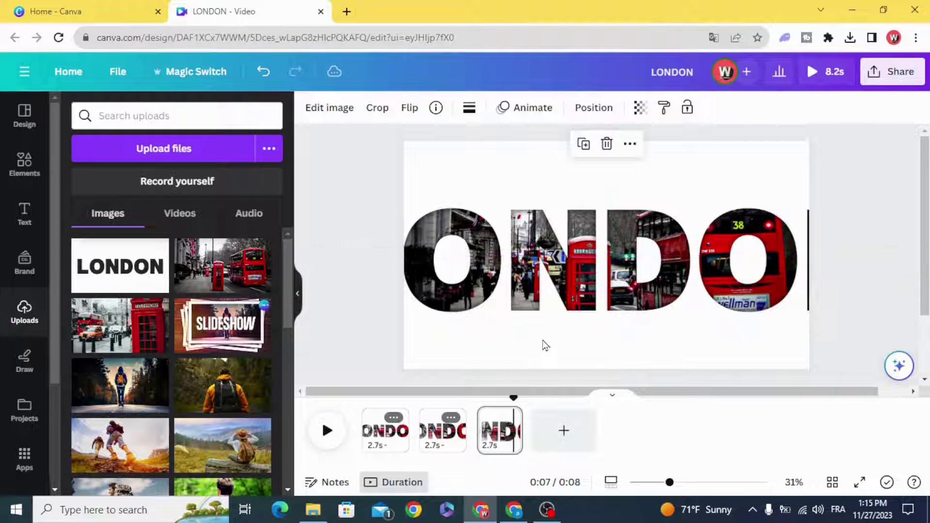
- Duplicate page 3 and enlarge LONDON again so its middle letters fill page 4
{"action": "left_click", "coordinate": [507, 417]}
{"action": "left_click", "coordinate": [556, 204]}
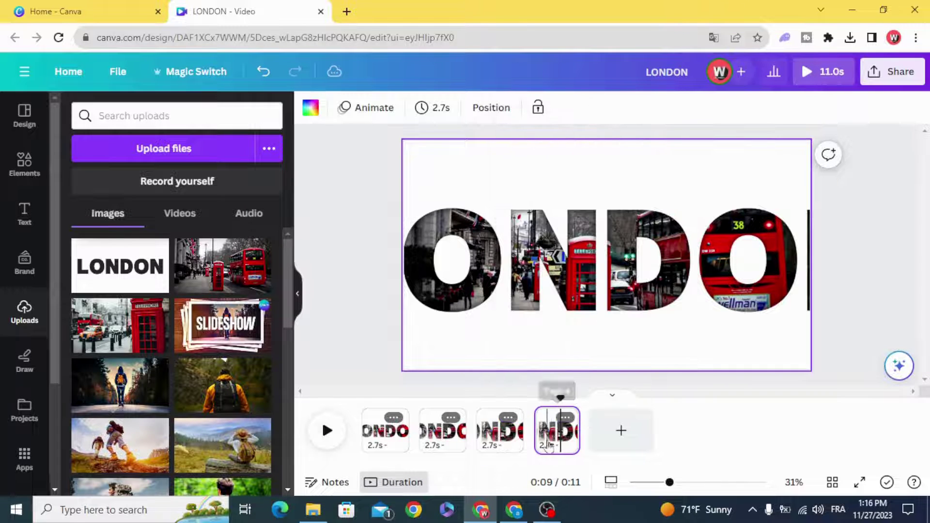
{"action": "left_click", "coordinate": [515, 316]}
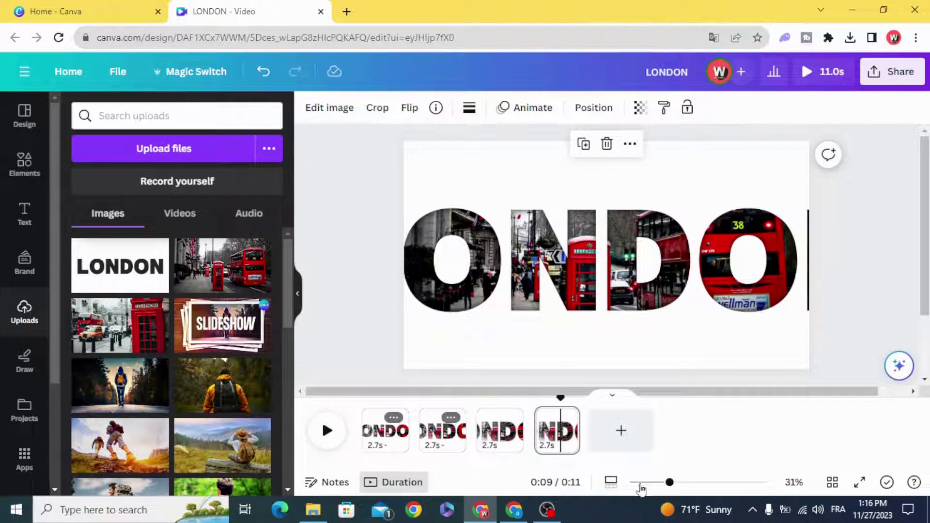
{"action": "left_click_drag", "start_coordinate": [673, 481], "coordinate": [650, 481]}
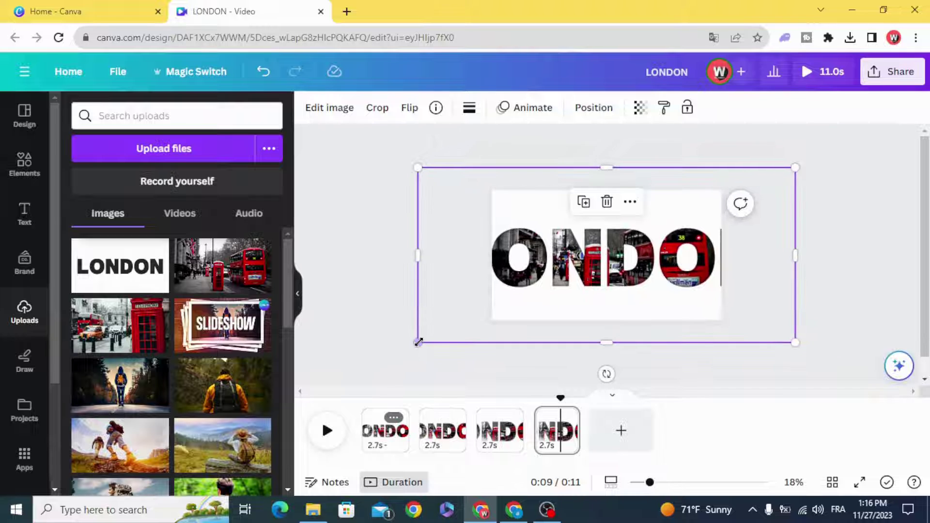
{"action": "left_click_drag", "start_coordinate": [417, 341], "coordinate": [301, 397]}
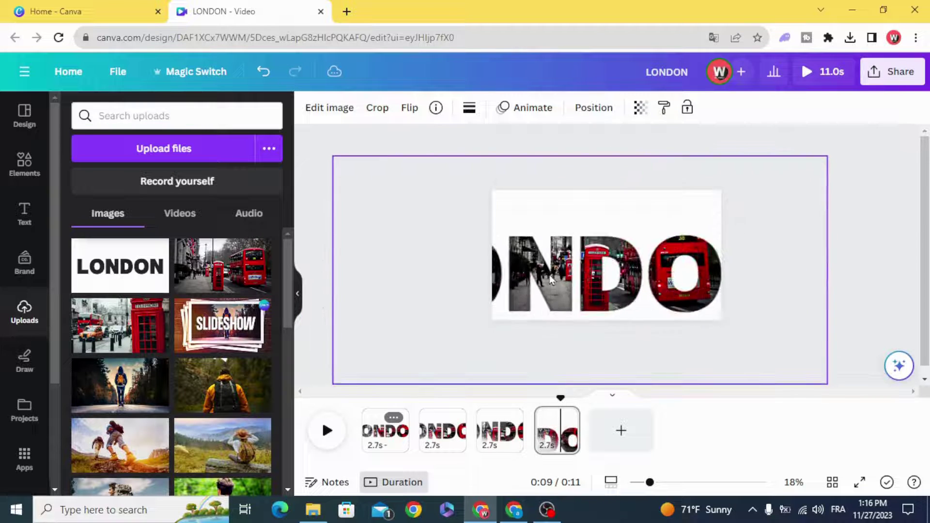
{"action": "left_click_drag", "start_coordinate": [548, 272], "coordinate": [579, 272]}
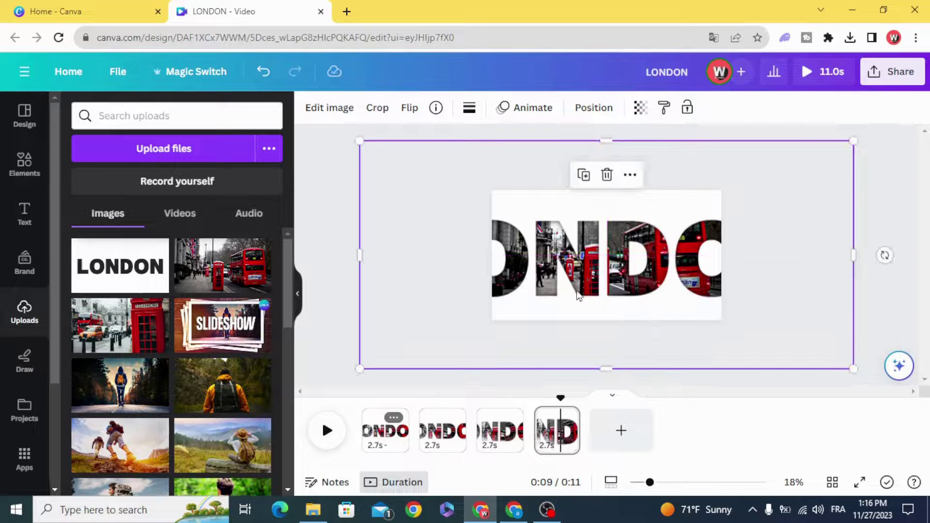
- Duplicate page 4 into page 5 and enlarge and recentre the LONDON photo text
{"action": "left_click", "coordinate": [565, 417]}
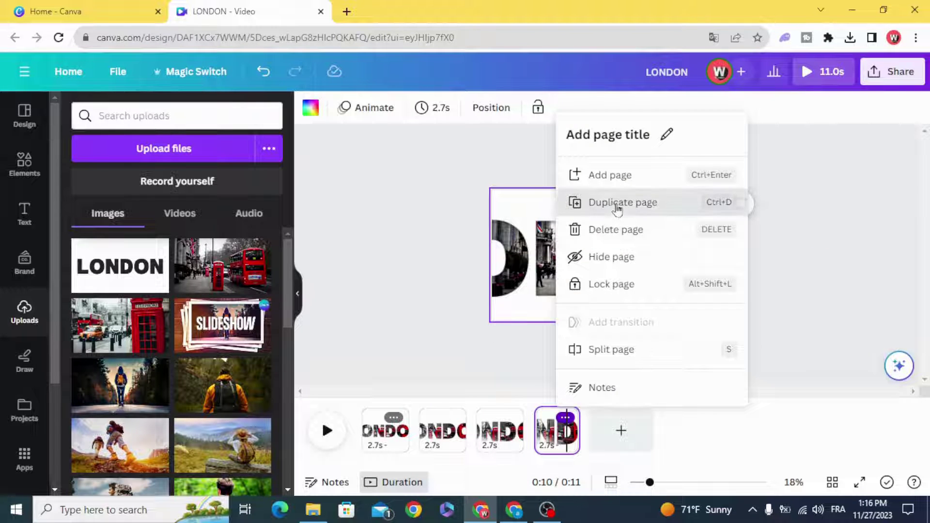
{"action": "left_click", "coordinate": [616, 212]}
{"action": "left_click", "coordinate": [588, 312]}
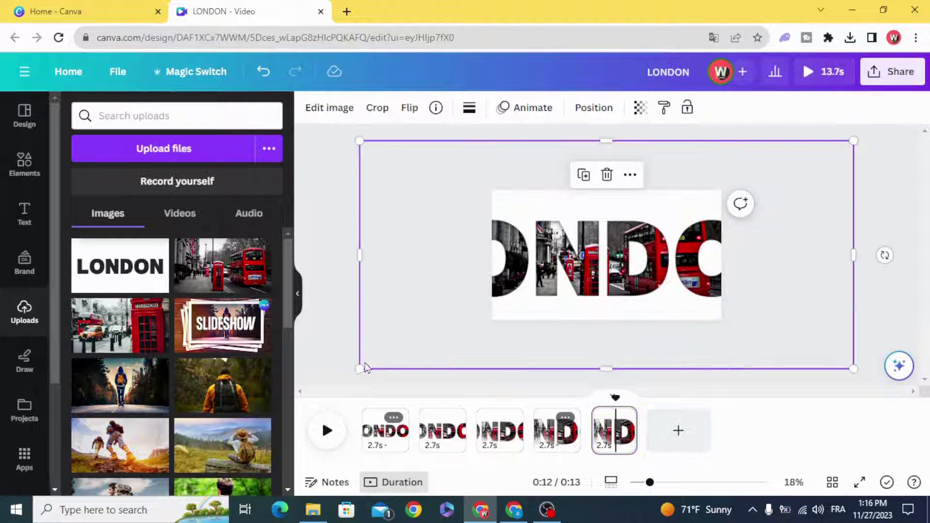
{"action": "left_click_drag", "start_coordinate": [359, 368], "coordinate": [232, 448]}
{"action": "left_click_drag", "start_coordinate": [473, 307], "coordinate": [605, 260]}
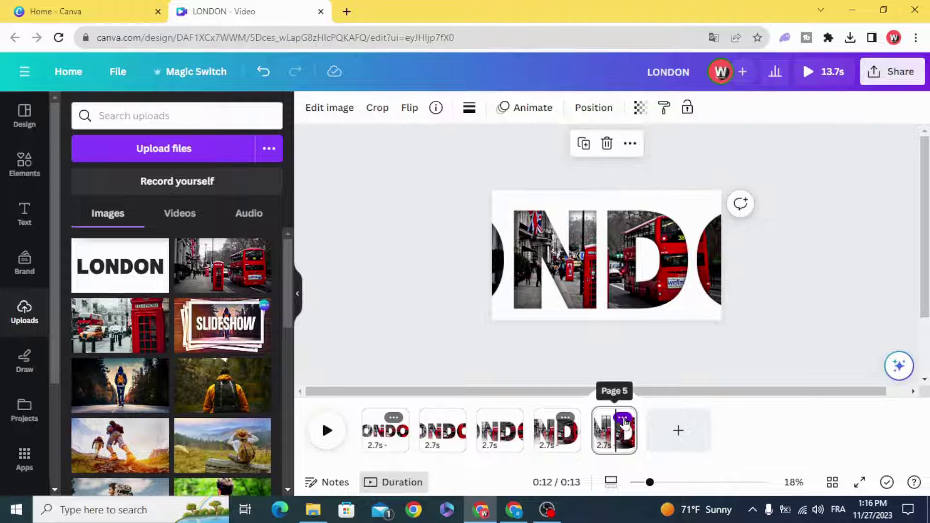
- Duplicate page 5 into page 6, zooming the photo text further and centring it
{"action": "left_click", "coordinate": [622, 417]}
{"action": "left_click", "coordinate": [669, 207]}
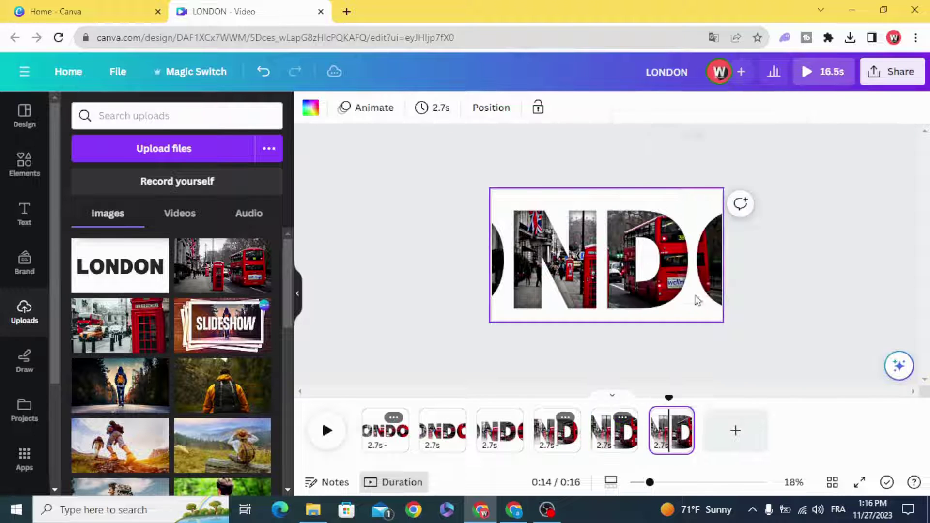
{"action": "left_click", "coordinate": [568, 293]}
{"action": "left_click", "coordinate": [680, 428]}
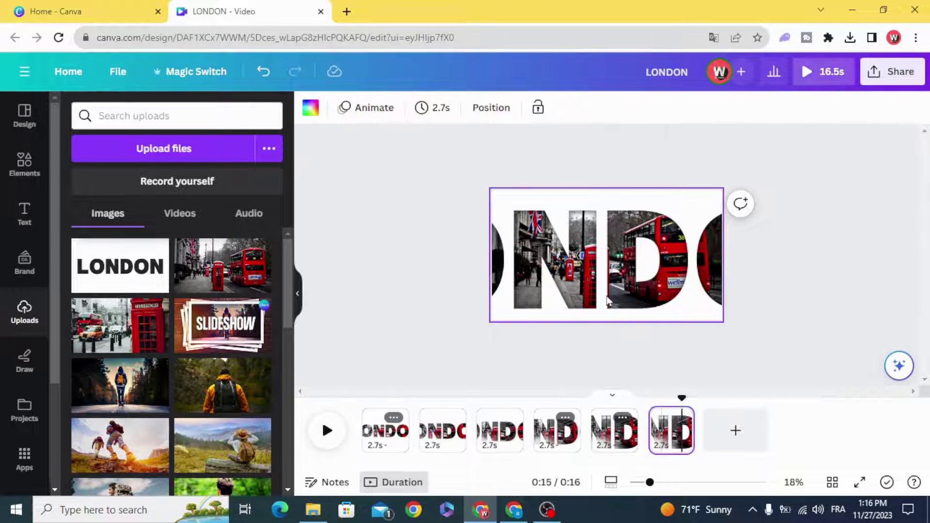
{"action": "left_click", "coordinate": [582, 316]}
{"action": "left_click_drag", "start_coordinate": [661, 483], "coordinate": [634, 482]}
{"action": "left_click_drag", "start_coordinate": [398, 364], "coordinate": [264, 425]}
{"action": "left_click_drag", "start_coordinate": [422, 339], "coordinate": [499, 325]}
- Duplicate page 6 into page 7 and enlarge the text until mostly N and D remain
{"action": "left_click", "coordinate": [679, 416]}
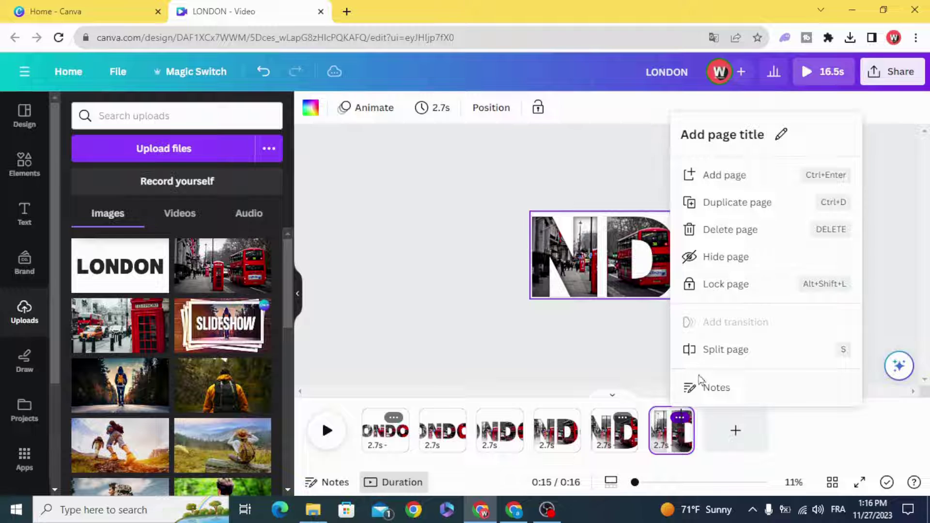
{"action": "left_click", "coordinate": [750, 205]}
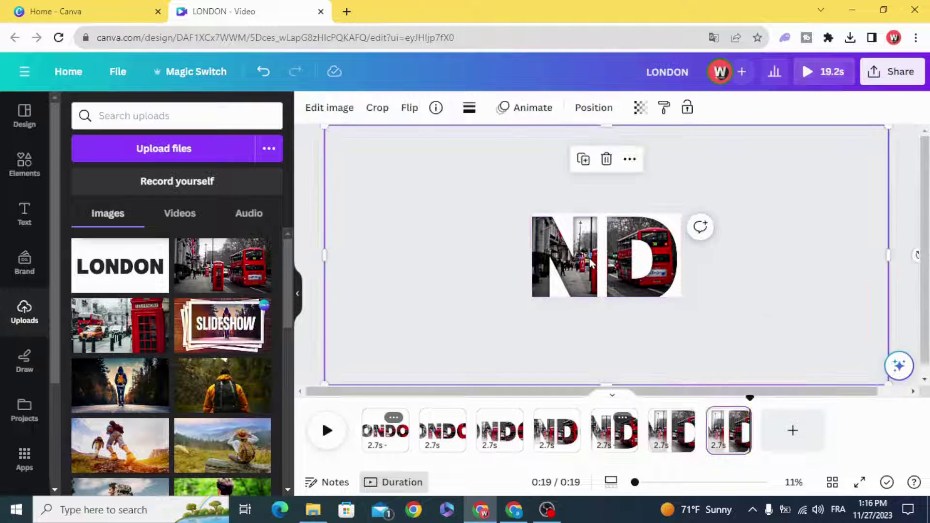
{"action": "left_click_drag", "start_coordinate": [323, 384], "coordinate": [504, 310]}
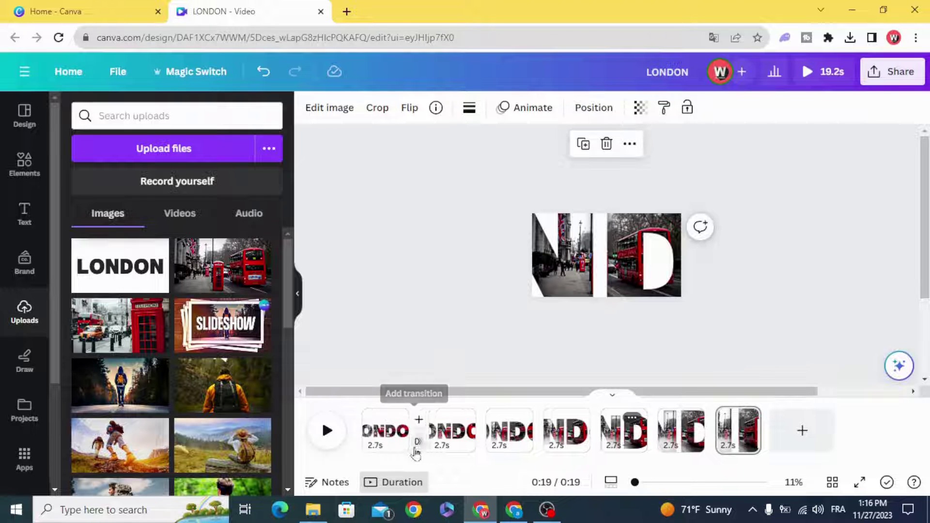
- Add a 0.7-second Match & Move transition after page 1 and apply it between all pages
{"action": "left_click", "coordinate": [421, 443]}
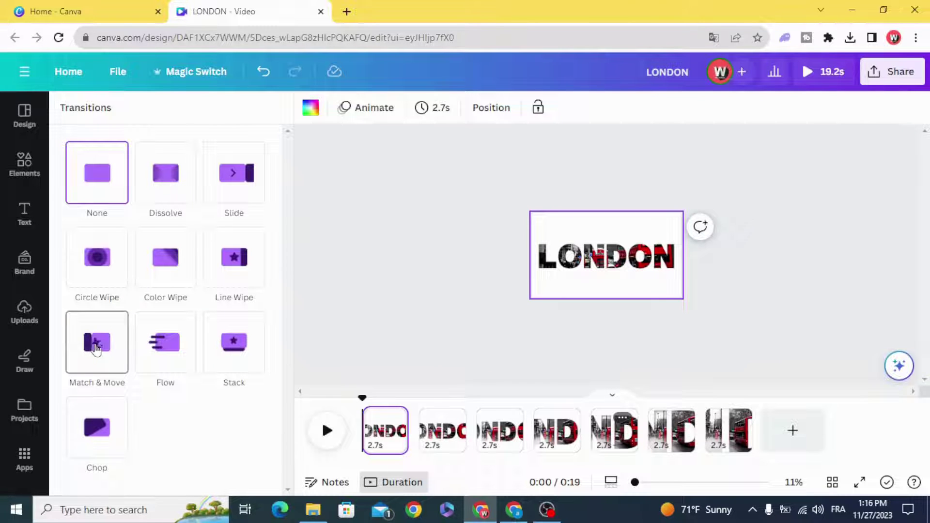
{"action": "left_click", "coordinate": [97, 346]}
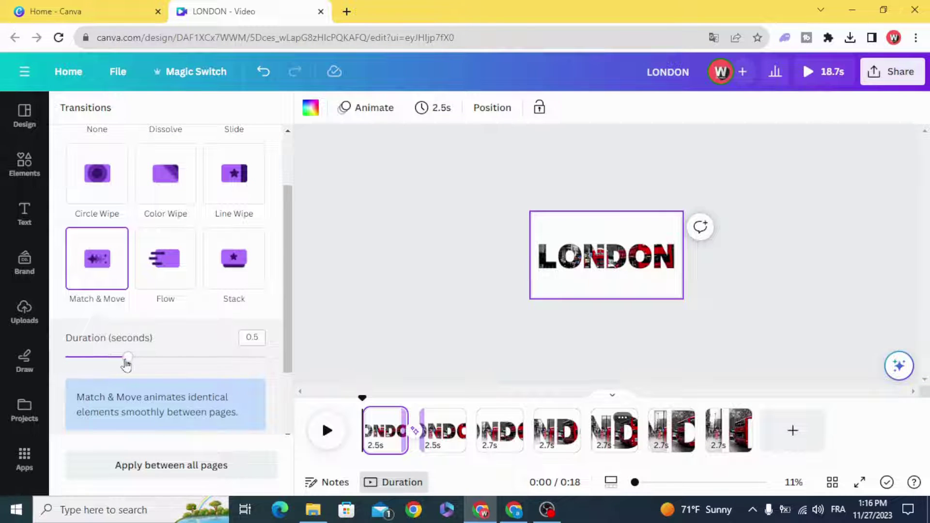
{"action": "left_click_drag", "start_coordinate": [125, 363], "coordinate": [164, 365]}
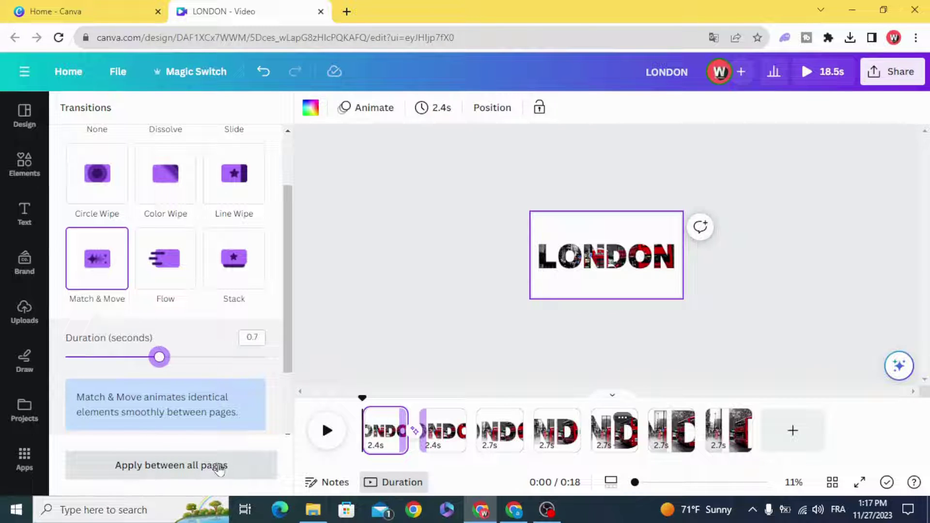
{"action": "left_click", "coordinate": [204, 466]}
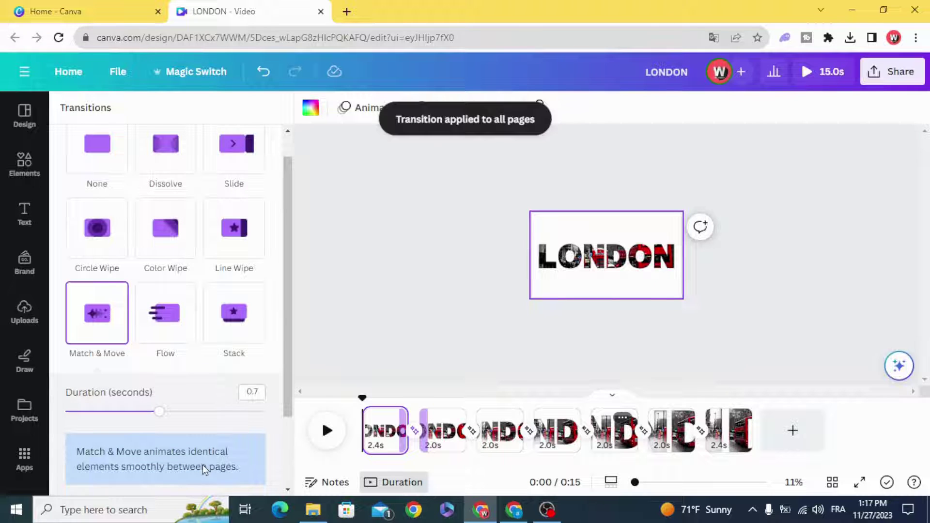
{"action": "left_click", "coordinate": [379, 338]}
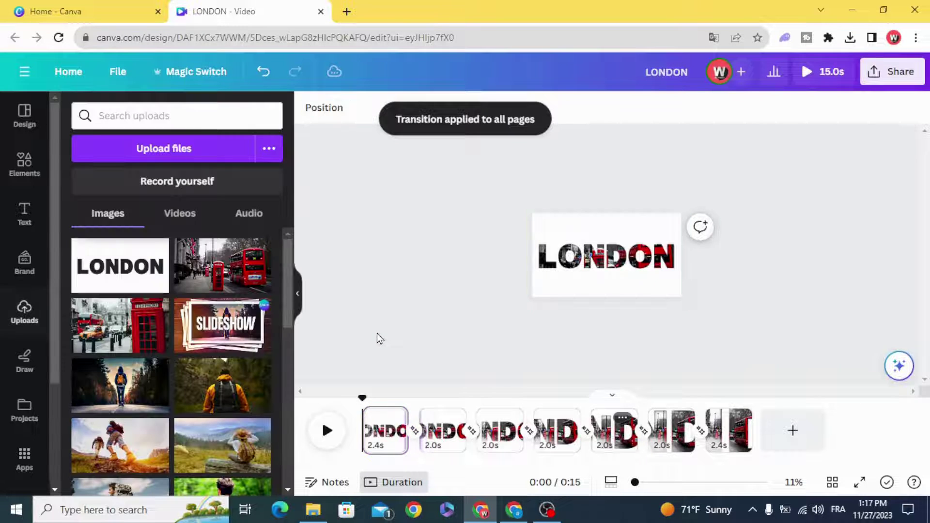
{"action": "left_click", "coordinate": [439, 438]}
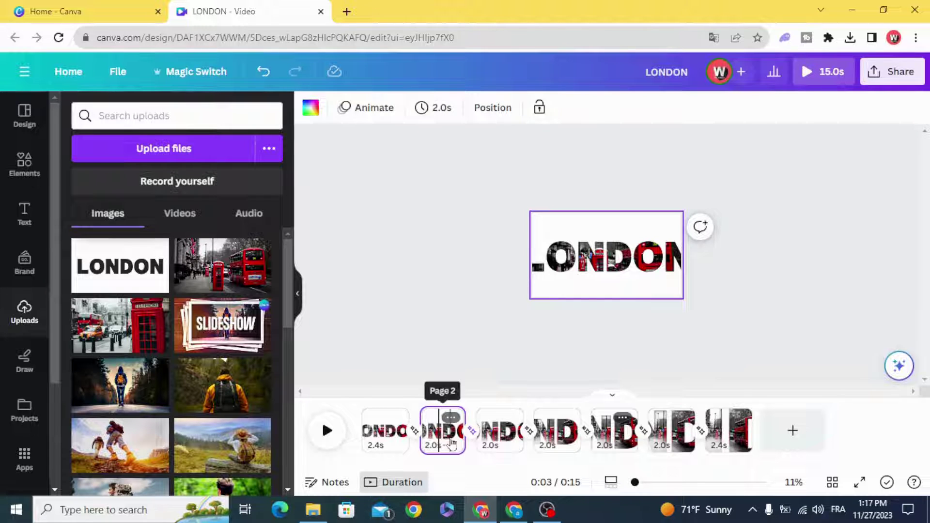
- Set page timing to 0.1s and apply it to all pages
{"action": "left_click", "coordinate": [441, 109]}
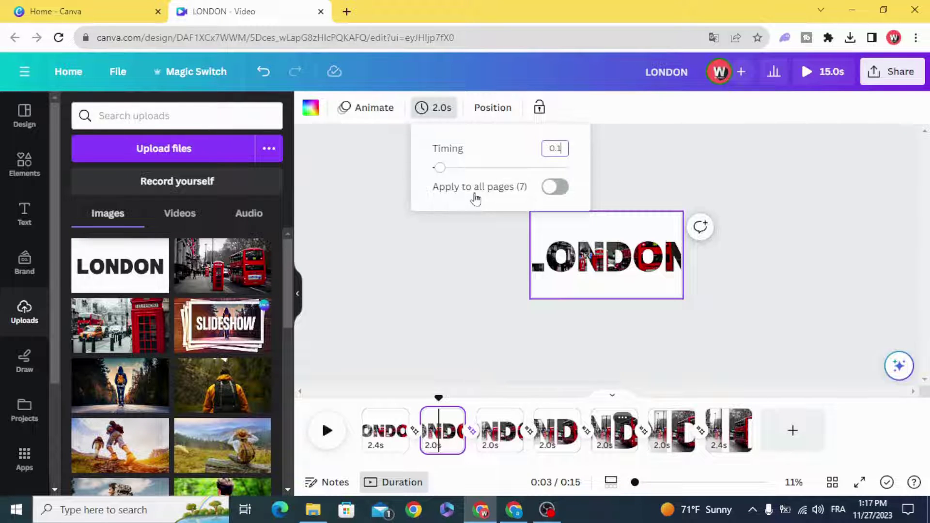
{"action": "left_click", "coordinate": [552, 187]}
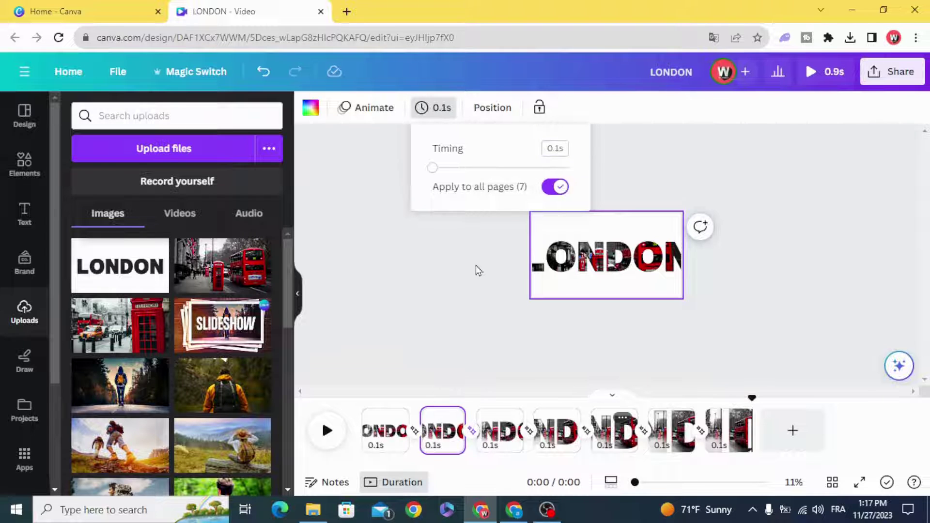
{"action": "left_click", "coordinate": [434, 414]}
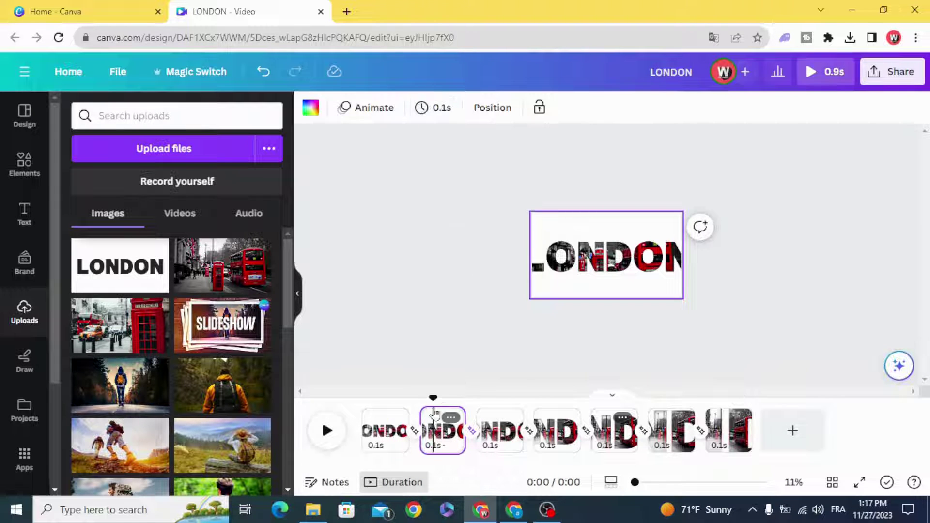
- Stretch page 1's duration to 1.5 seconds
{"action": "left_click", "coordinate": [385, 424]}
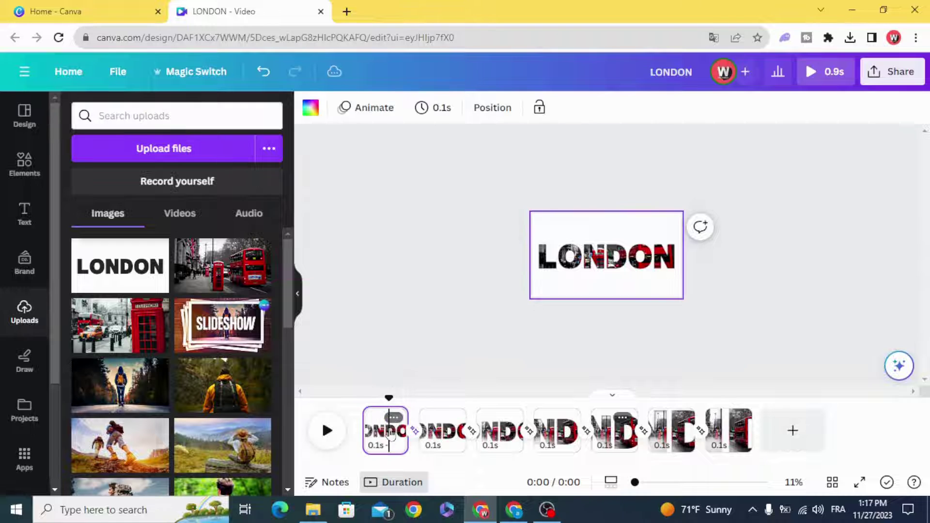
{"action": "mouse_move", "coordinate": [405, 417]}
{"action": "left_click_drag", "start_coordinate": [405, 418], "coordinate": [429, 420]}
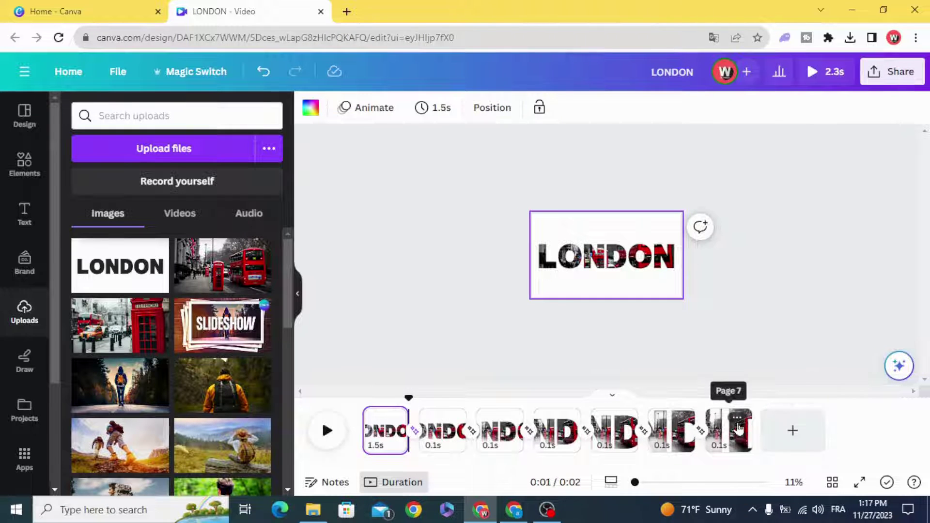
- Duplicate page 7, delete the letters to reveal the photo, and lengthen page 8 to 1.4s
{"action": "left_click", "coordinate": [736, 418]}
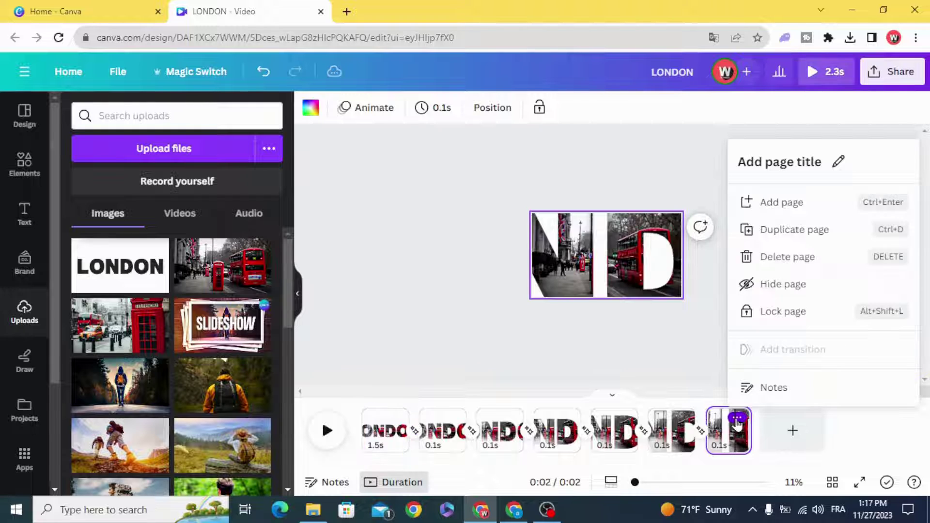
{"action": "left_click", "coordinate": [772, 235]}
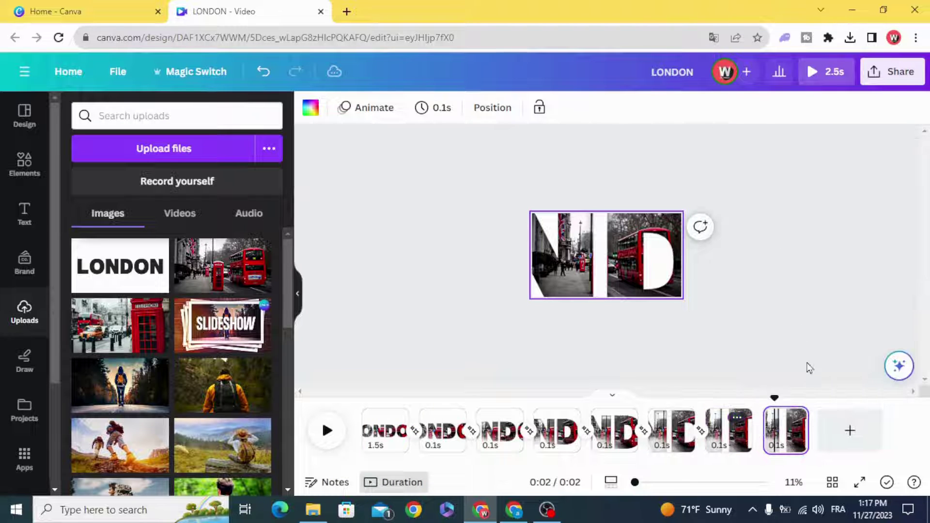
{"action": "left_click", "coordinate": [655, 275]}
{"action": "left_click", "coordinate": [605, 144]}
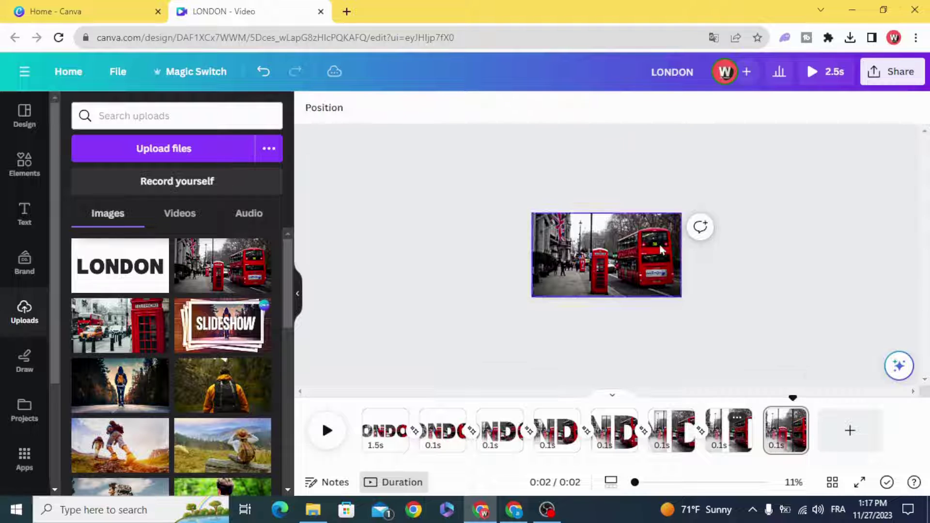
{"action": "left_click_drag", "start_coordinate": [806, 434], "coordinate": [825, 438]}
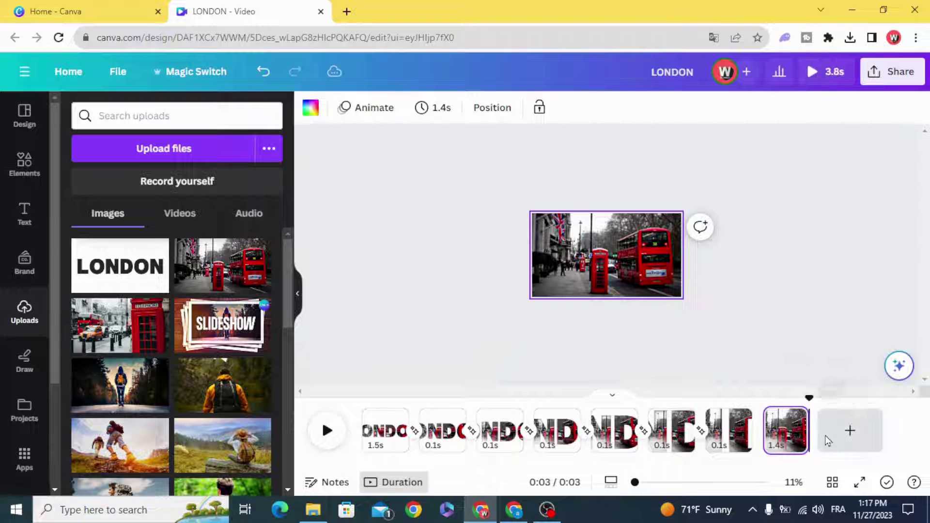
- Add a Match & Move transition between pages 7 and 8, then rewind to the start
{"action": "left_click", "coordinate": [763, 445]}
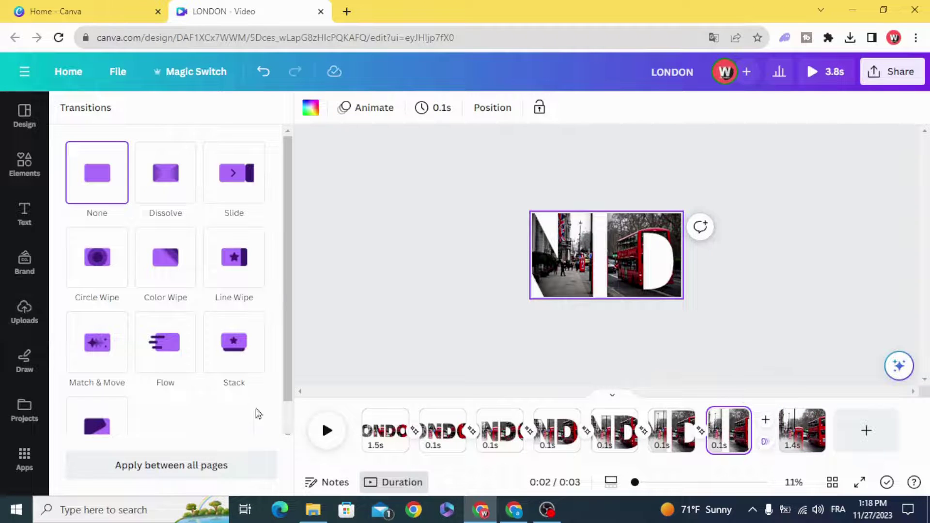
{"action": "left_click", "coordinate": [93, 339]}
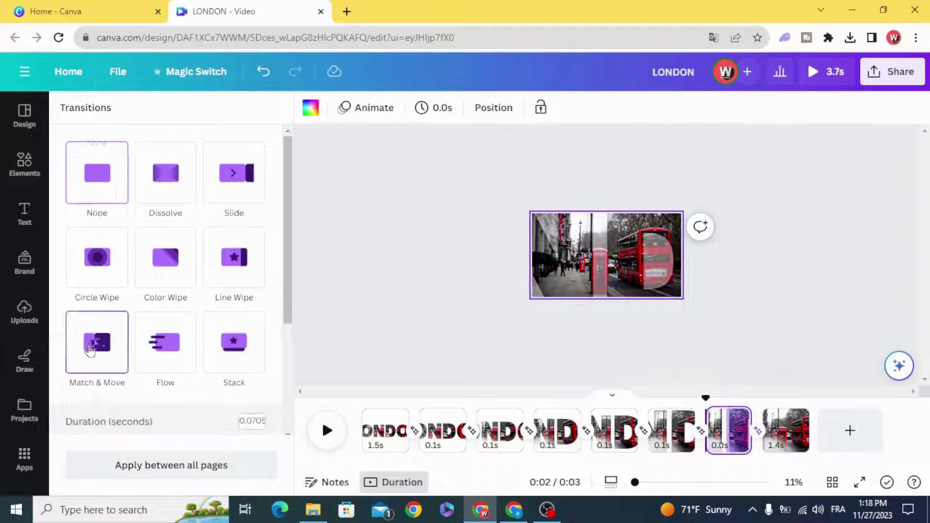
{"action": "left_click", "coordinate": [442, 323]}
{"action": "left_click_drag", "start_coordinate": [703, 397], "coordinate": [362, 397]}
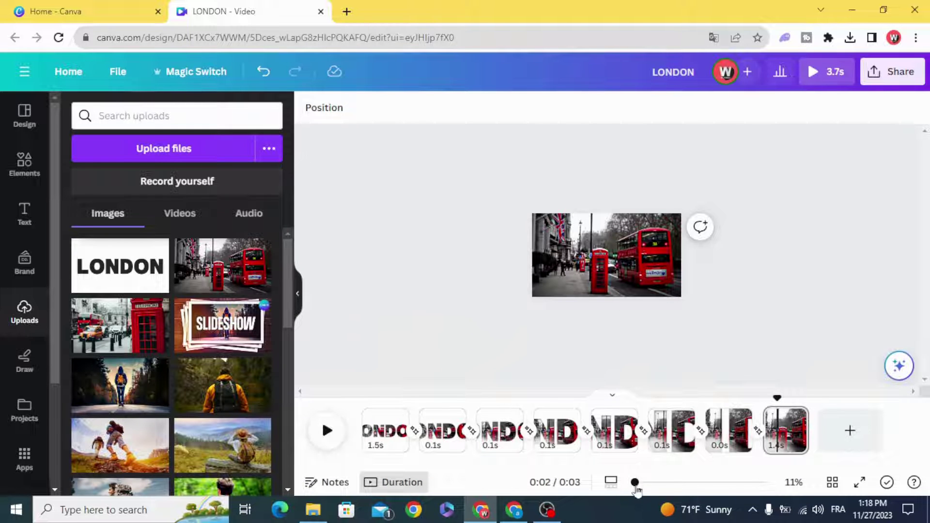
- Play the 3.7s LONDON video from page 1, then bring up the Share panel
{"action": "left_click_drag", "start_coordinate": [635, 483], "coordinate": [669, 483]}
{"action": "left_click", "coordinate": [382, 430]}
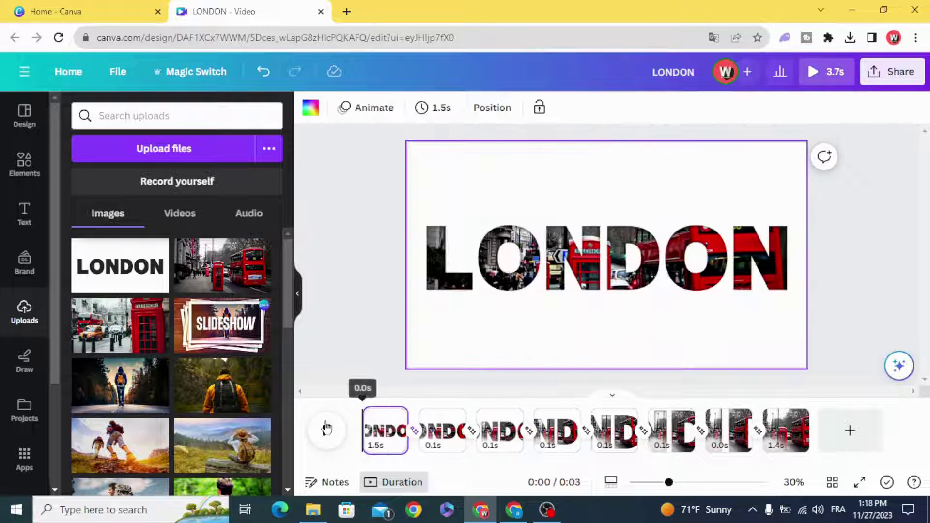
{"action": "left_click", "coordinate": [327, 430]}
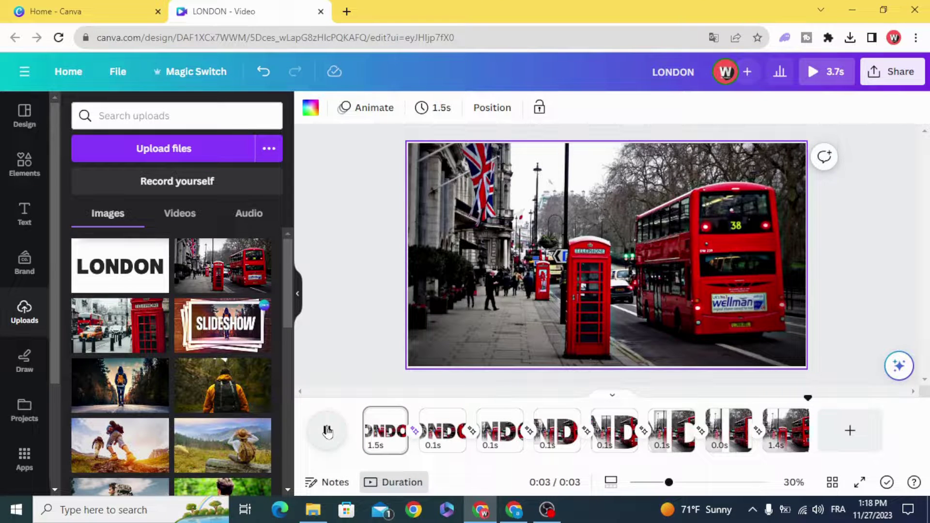
{"action": "left_click", "coordinate": [893, 72]}
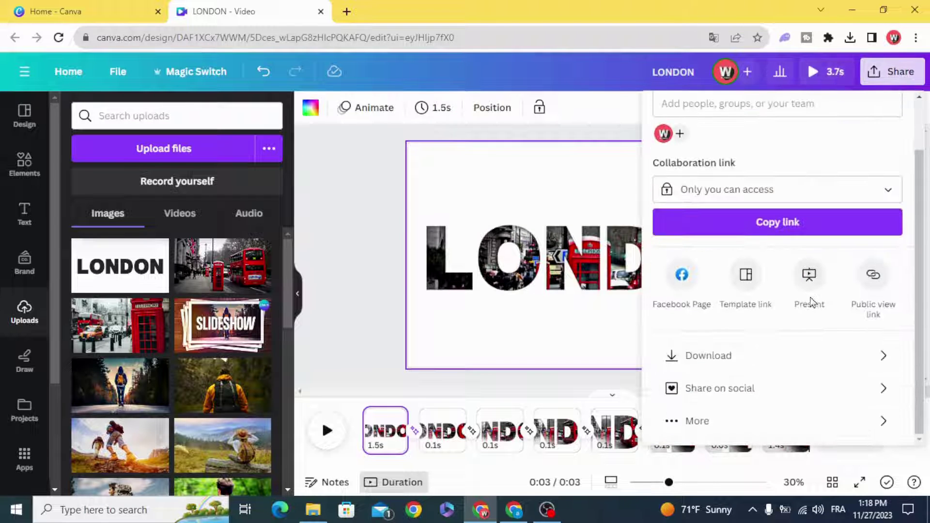